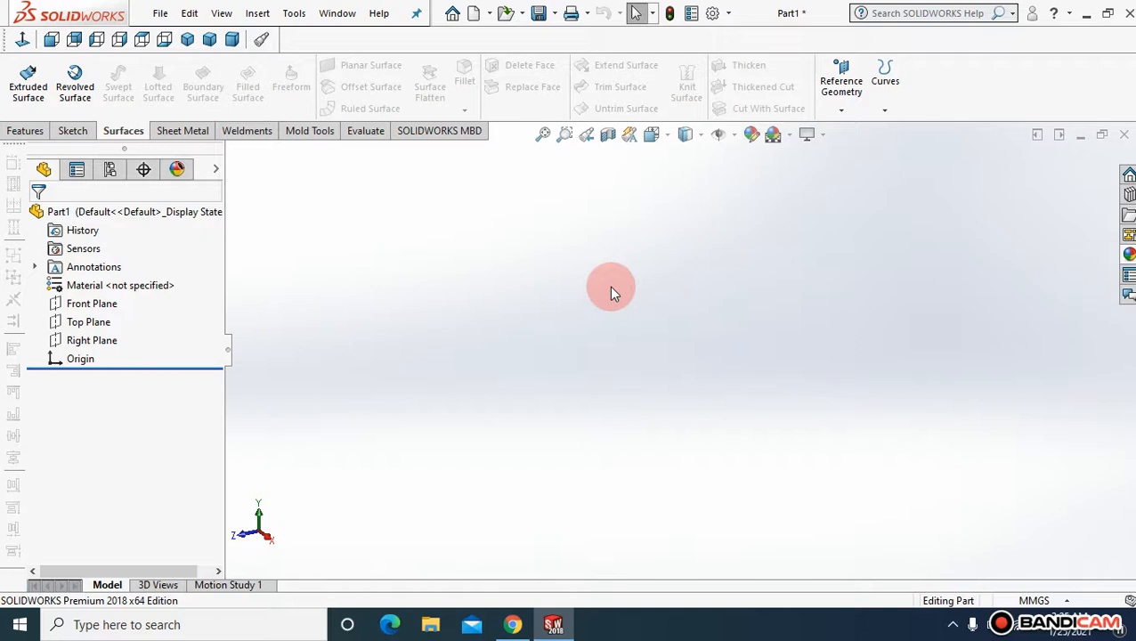
# - Start a new sketch on the Front Plane with the Spline tool and orient the view normal to it
pyautogui.click(75, 132)
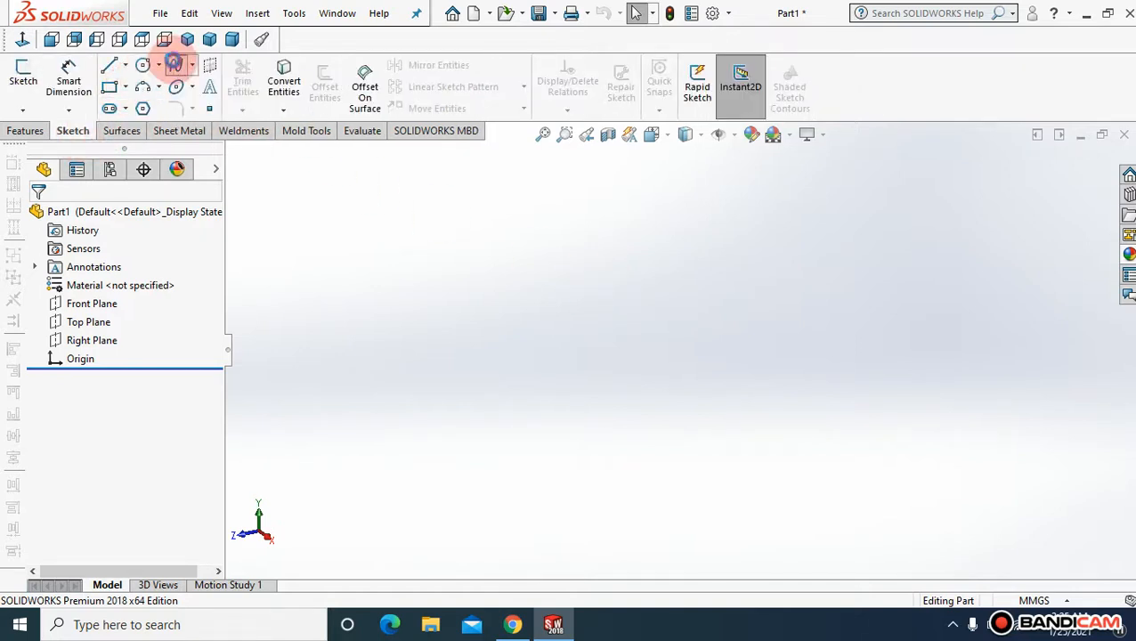
pyautogui.click(173, 64)
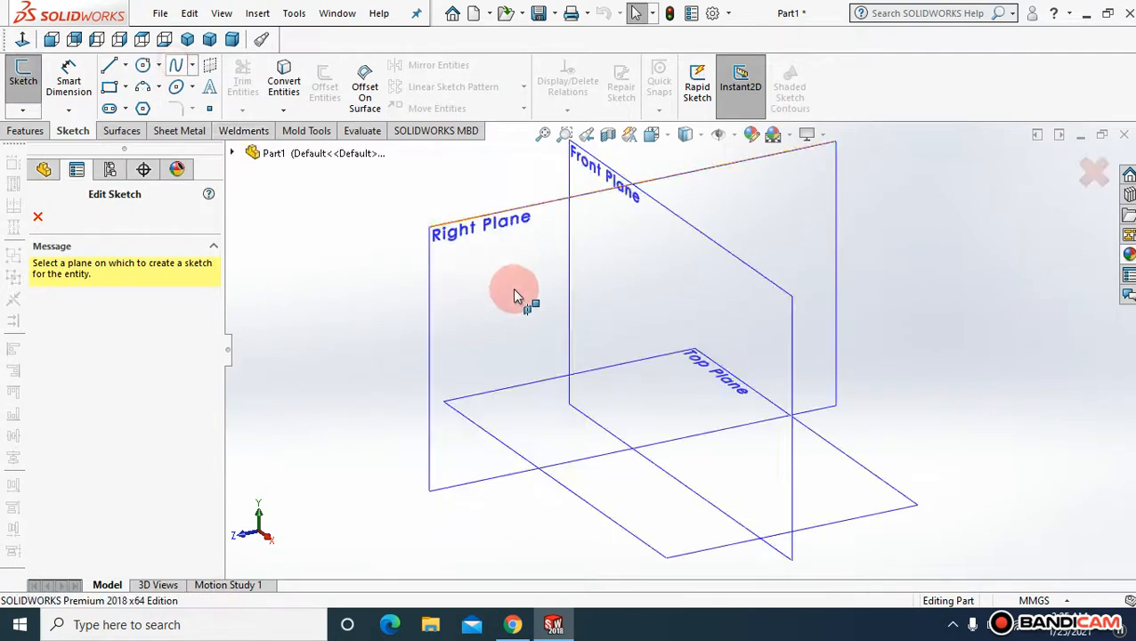
pyautogui.click(712, 246)
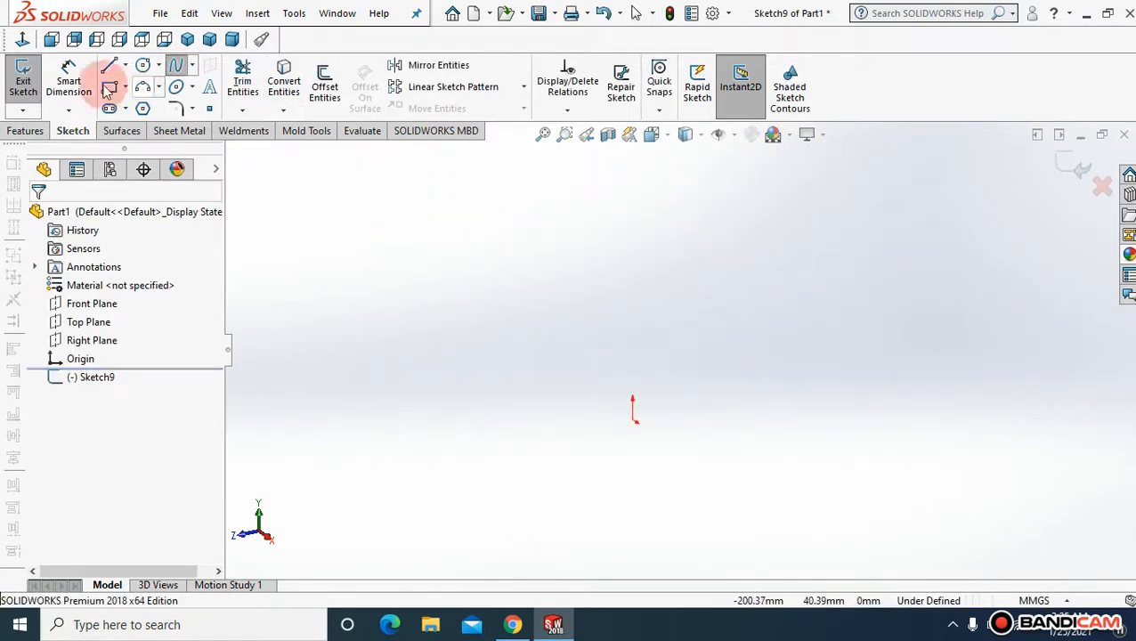
pyautogui.click(12, 26)
pyautogui.click(265, 195)
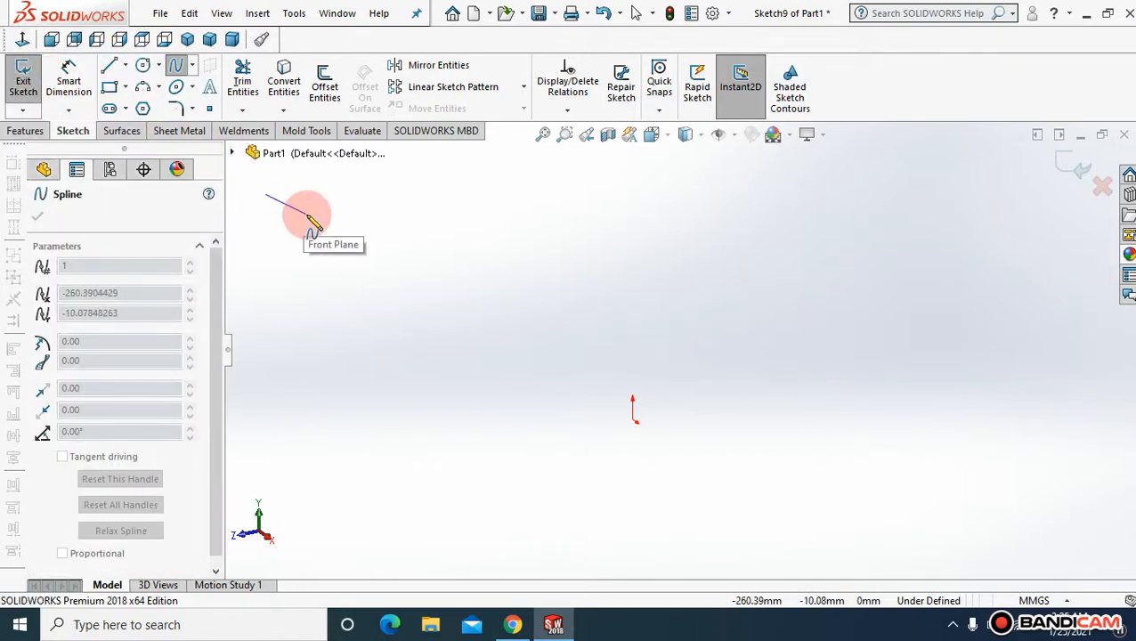
pyautogui.click(22, 39)
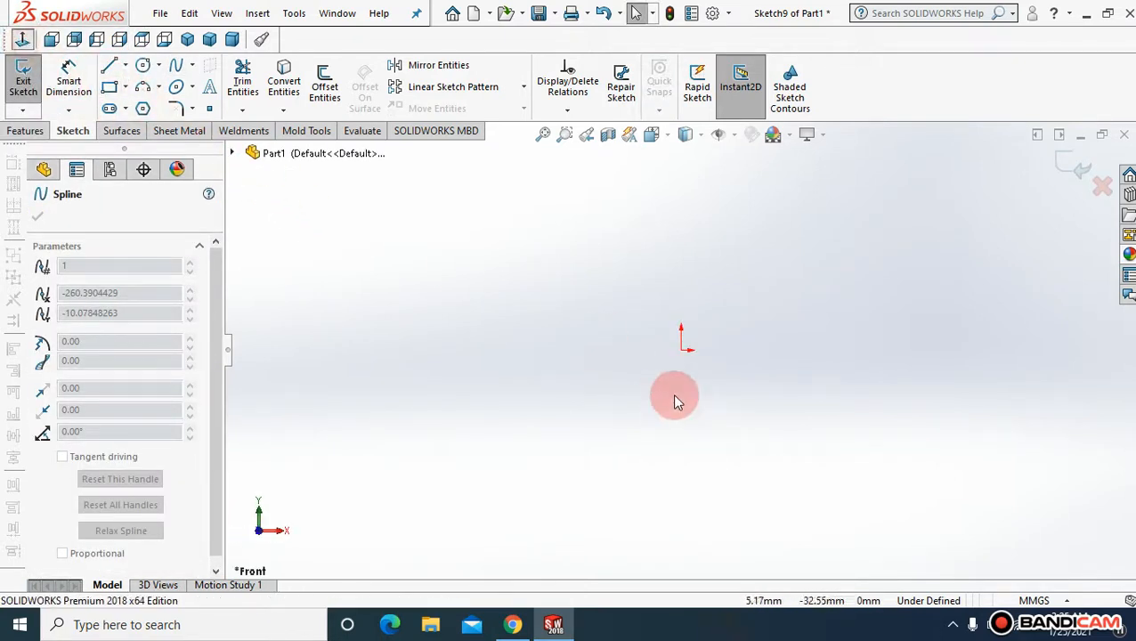
# - Sketch an open five-point spline arching over the origin, with its ends below the origin, and close the sketch
pyautogui.click(175, 65)
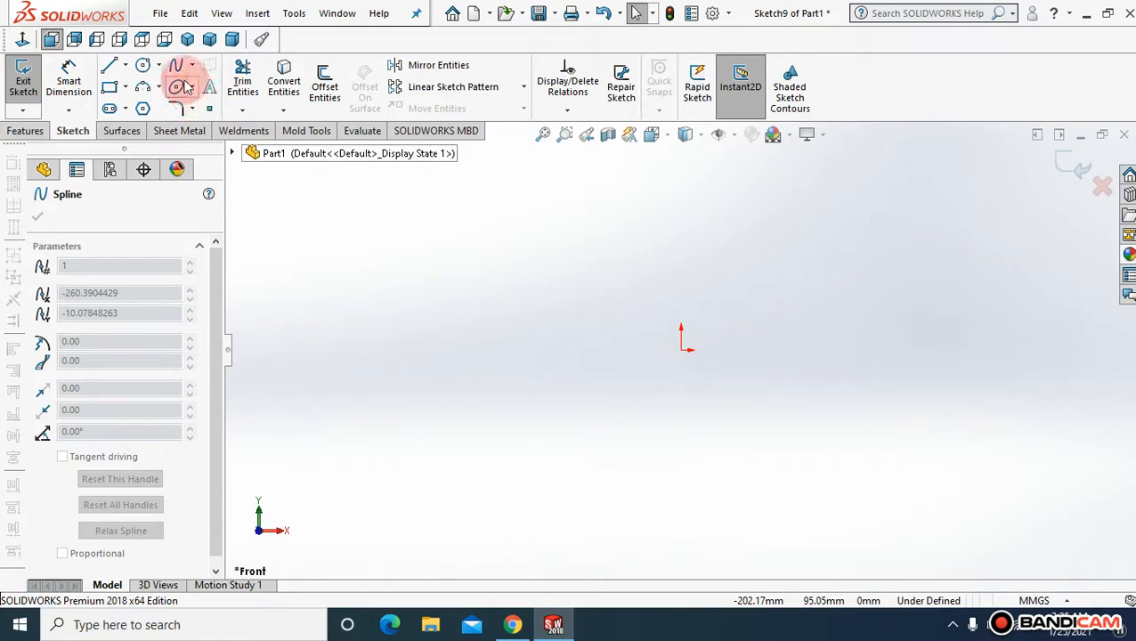
pyautogui.click(532, 419)
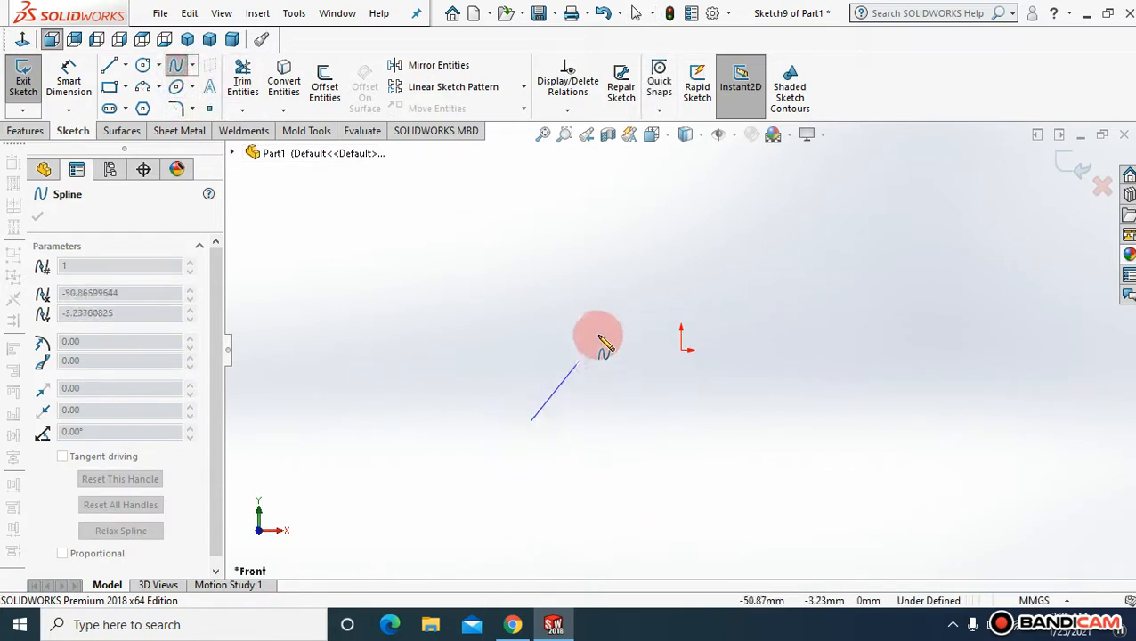
pyautogui.click(493, 266)
pyautogui.click(634, 218)
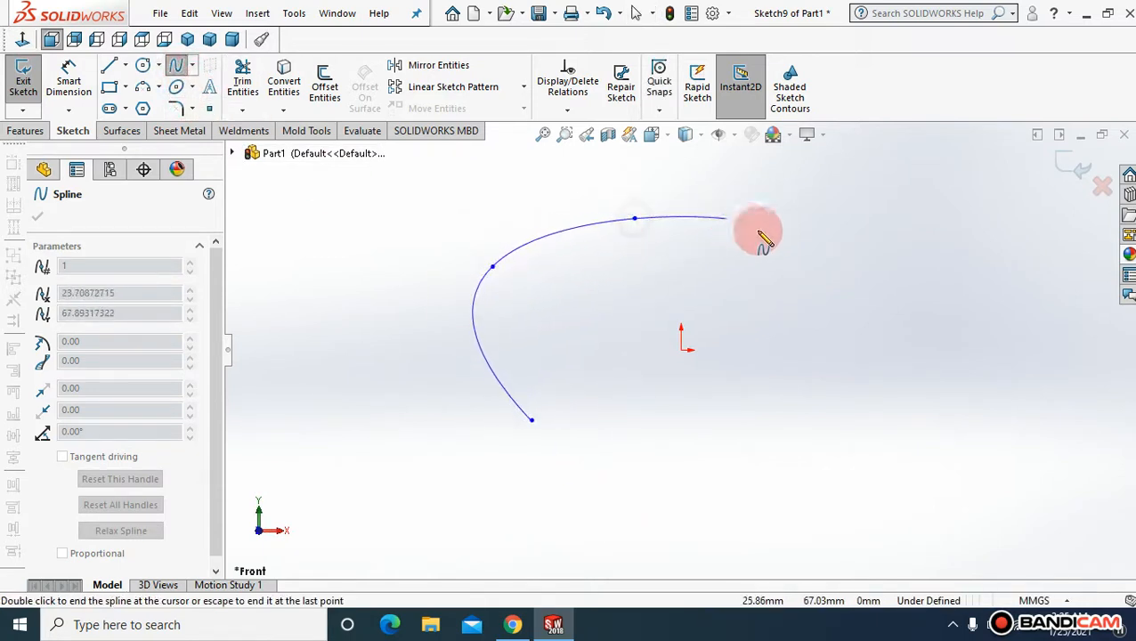
pyautogui.click(850, 321)
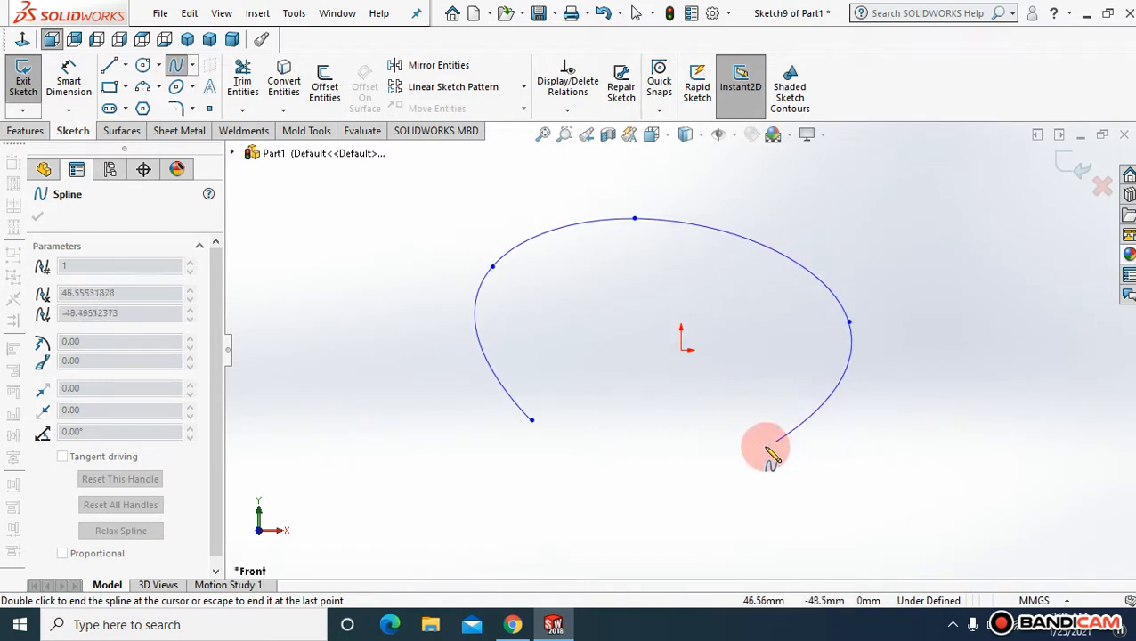
pyautogui.doubleClick(735, 466)
pyautogui.click(1075, 164)
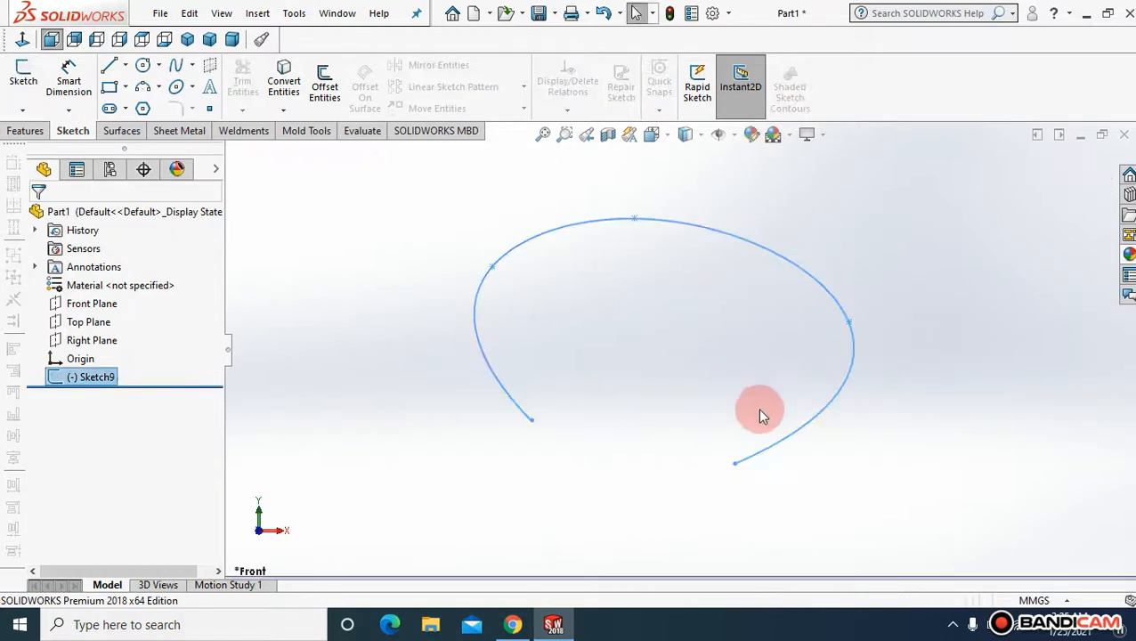
# - Set up an extruded surface from the spline sketch with a blind depth of 100 mm
pyautogui.click(541, 137)
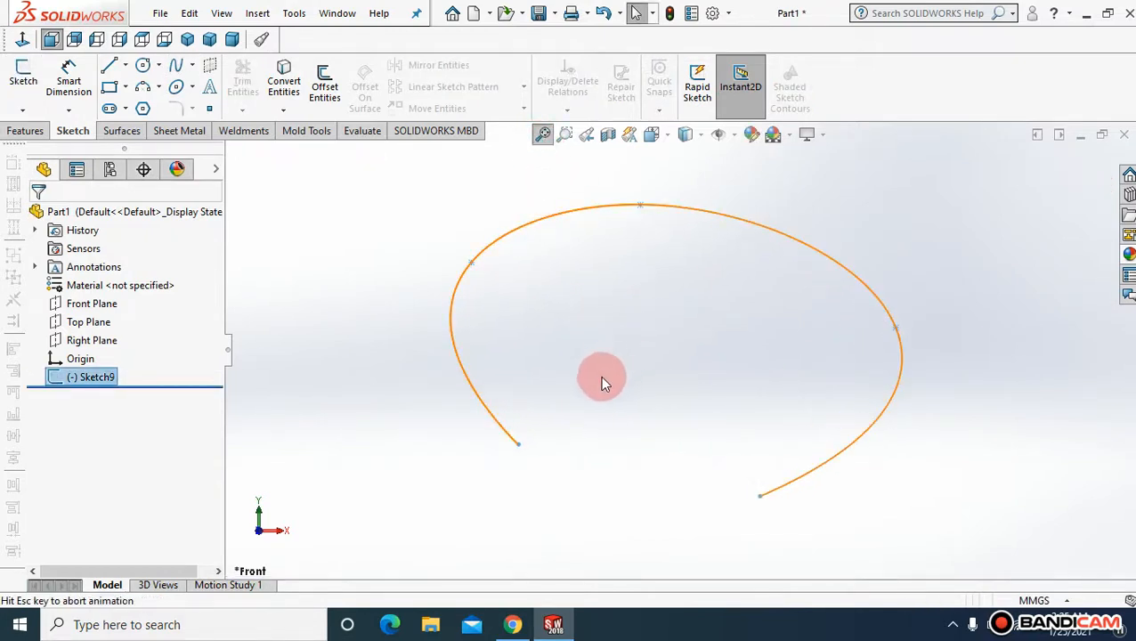
pyautogui.moveTo(600, 375)
pyautogui.mouseDown(button='middle')
pyautogui.moveTo(568, 349)
pyautogui.moveTo(576, 337)
pyautogui.moveTo(479, 282)
pyautogui.mouseUp(button='middle')
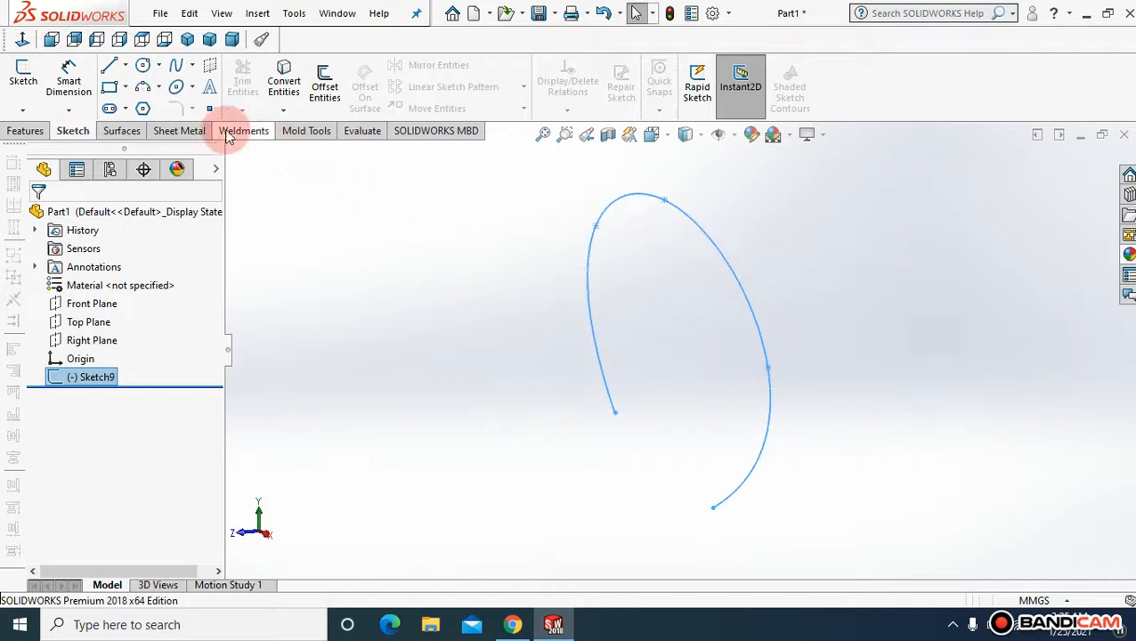
pyautogui.click(132, 134)
pyautogui.click(27, 85)
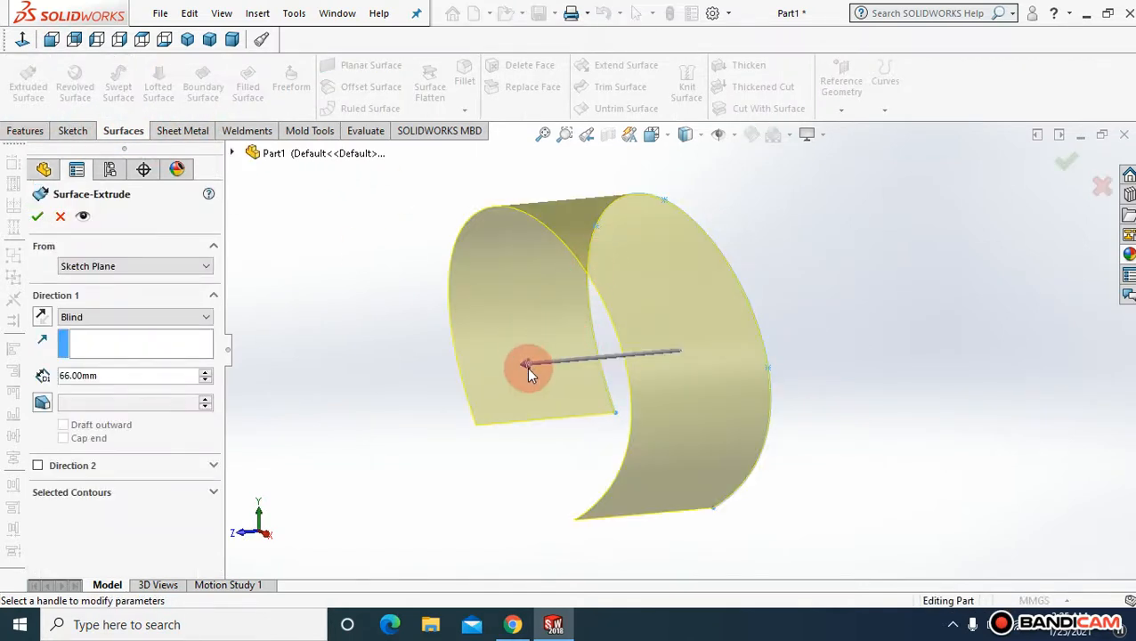
pyautogui.click(525, 369)
pyautogui.click(514, 383)
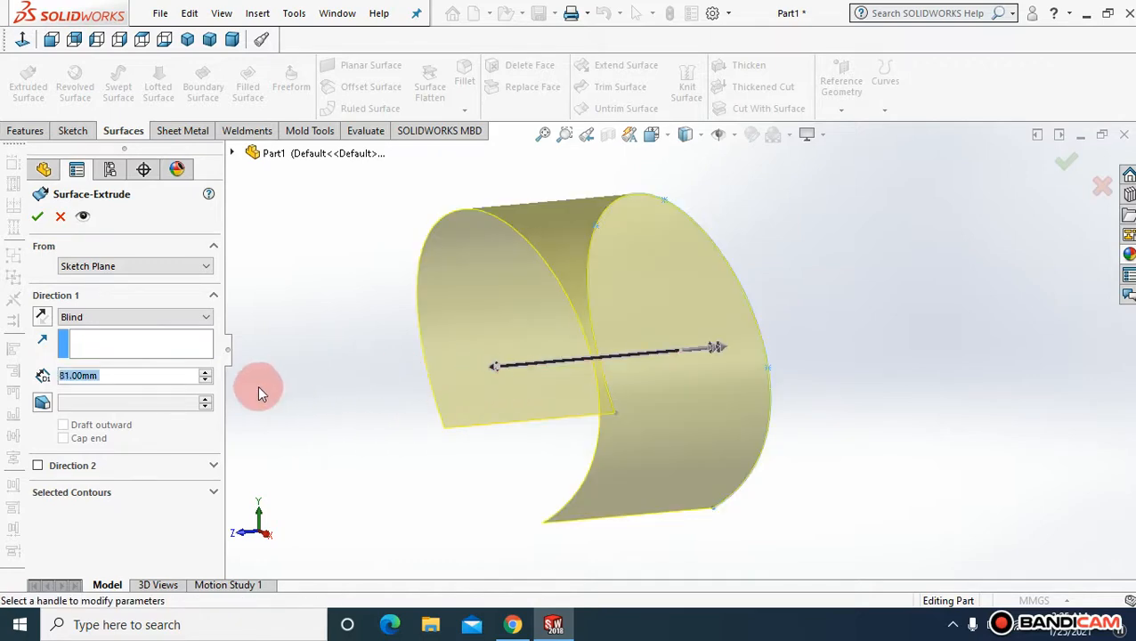
pyautogui.write('100')
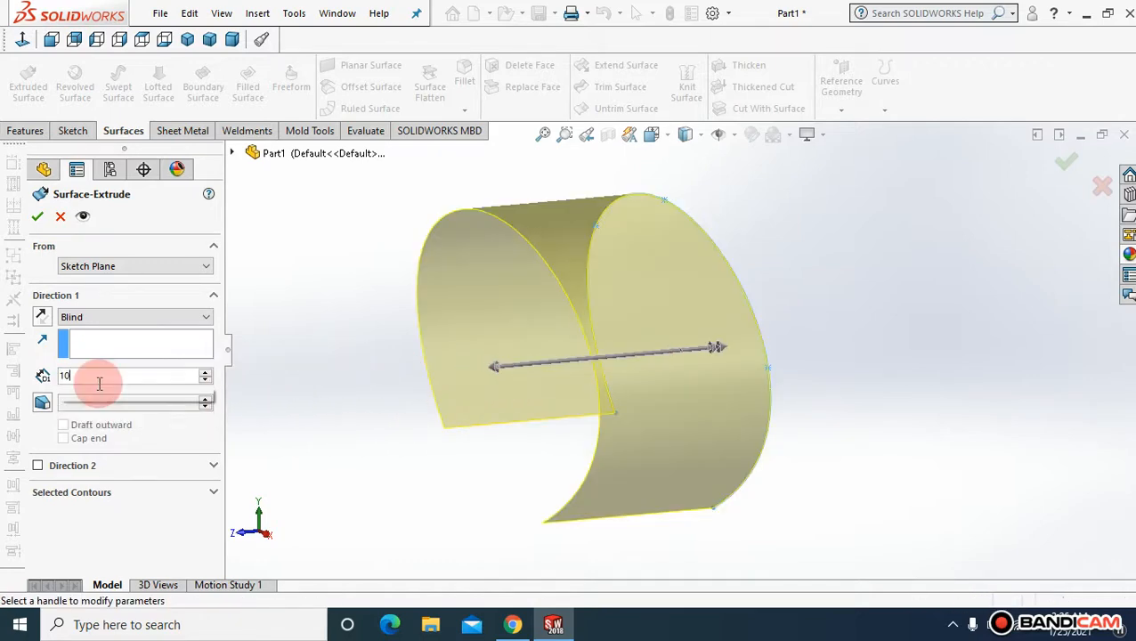
pyautogui.press('Return')
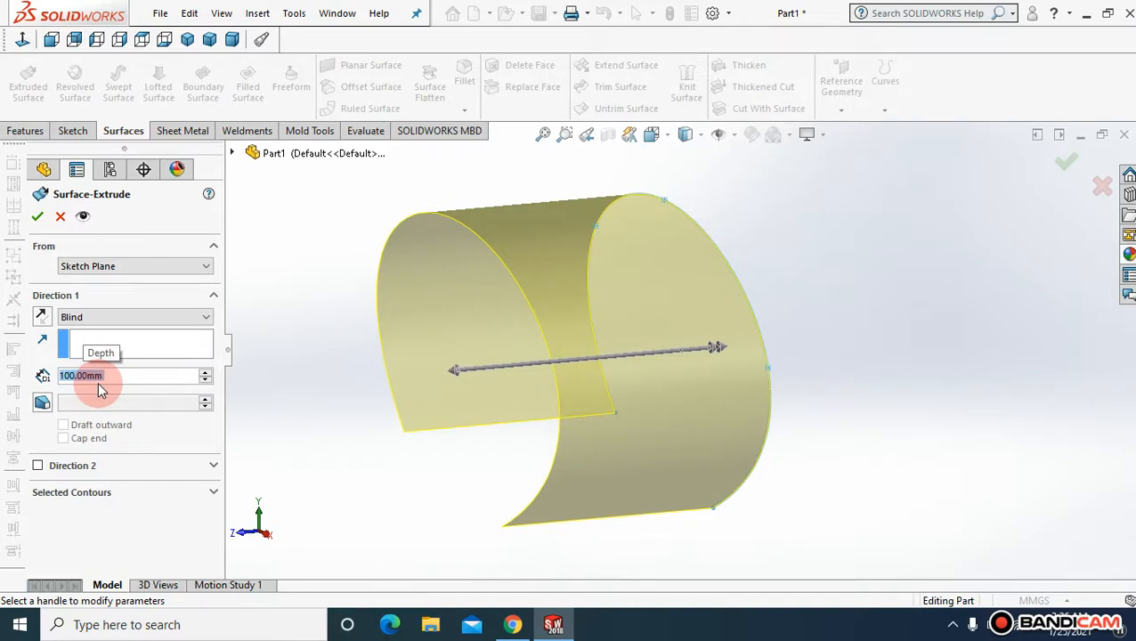
# - Add a 12° draft to the surface extrusion and create the feature
pyautogui.click(42, 400)
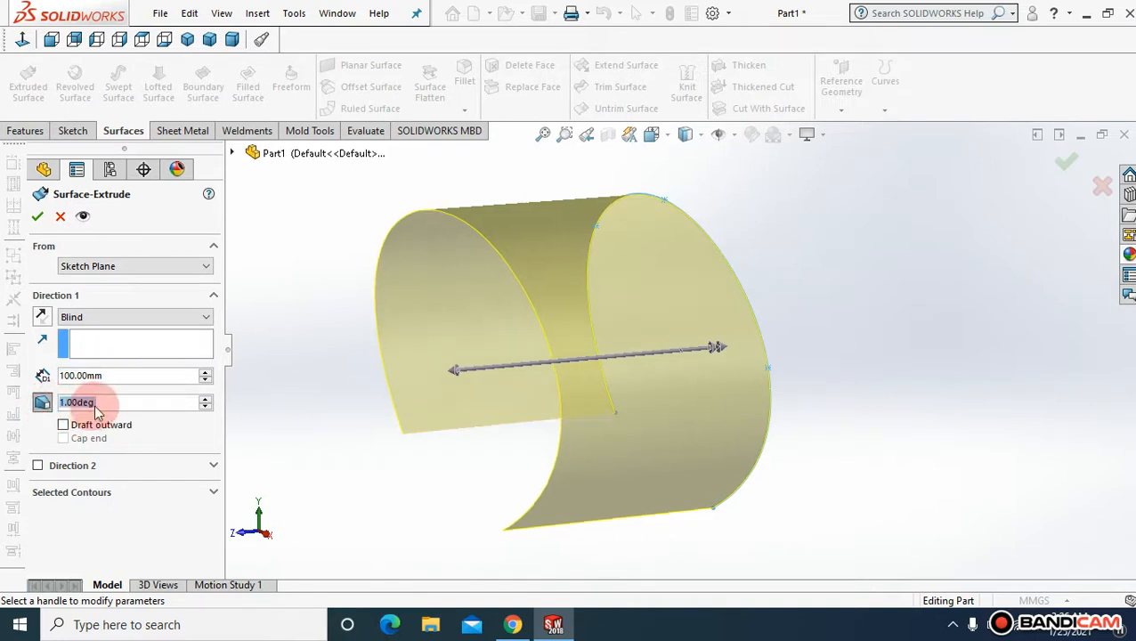
pyautogui.write('12')
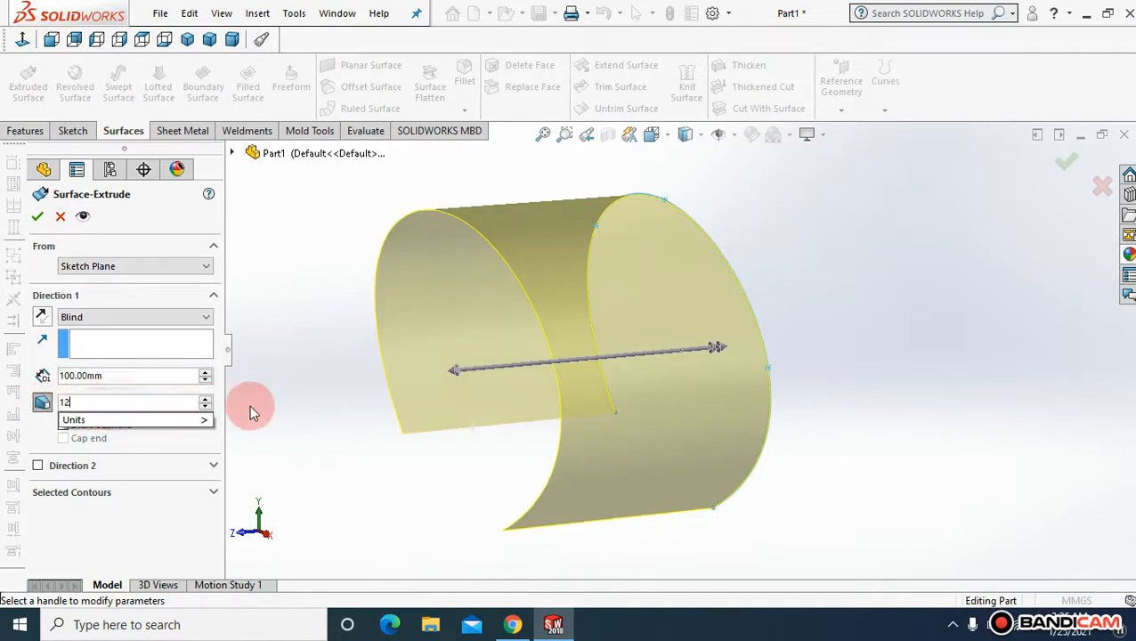
pyautogui.click(356, 412)
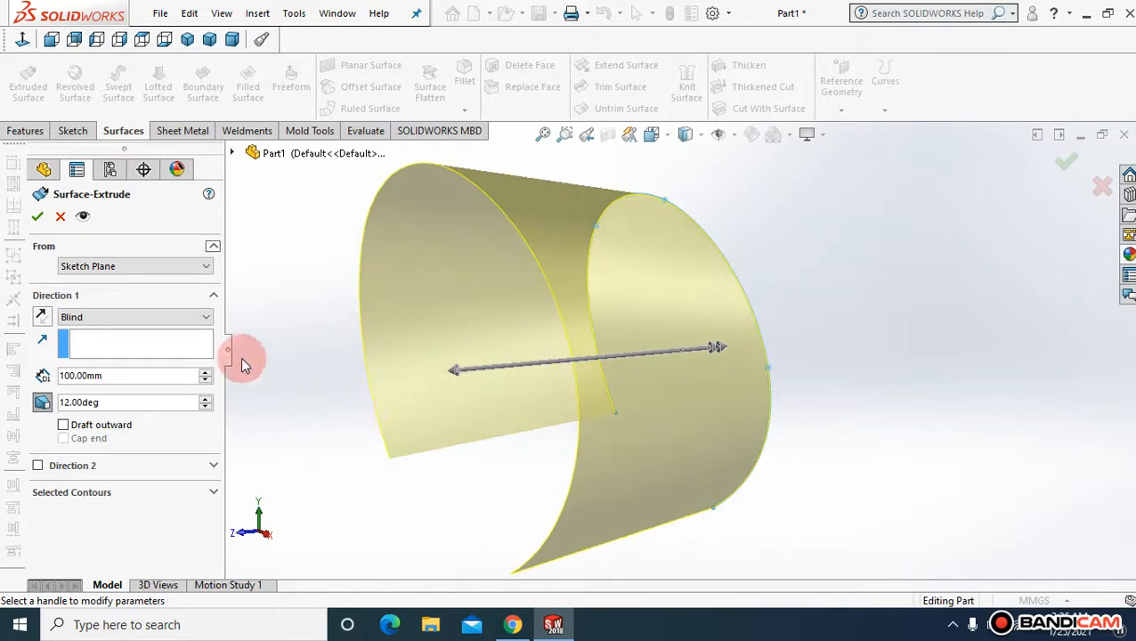
pyautogui.click(43, 217)
# - Turn on the display of the primary planes around the extruded surface
pyautogui.moveTo(311, 340); pyautogui.dragTo(527, 169, button='middle')
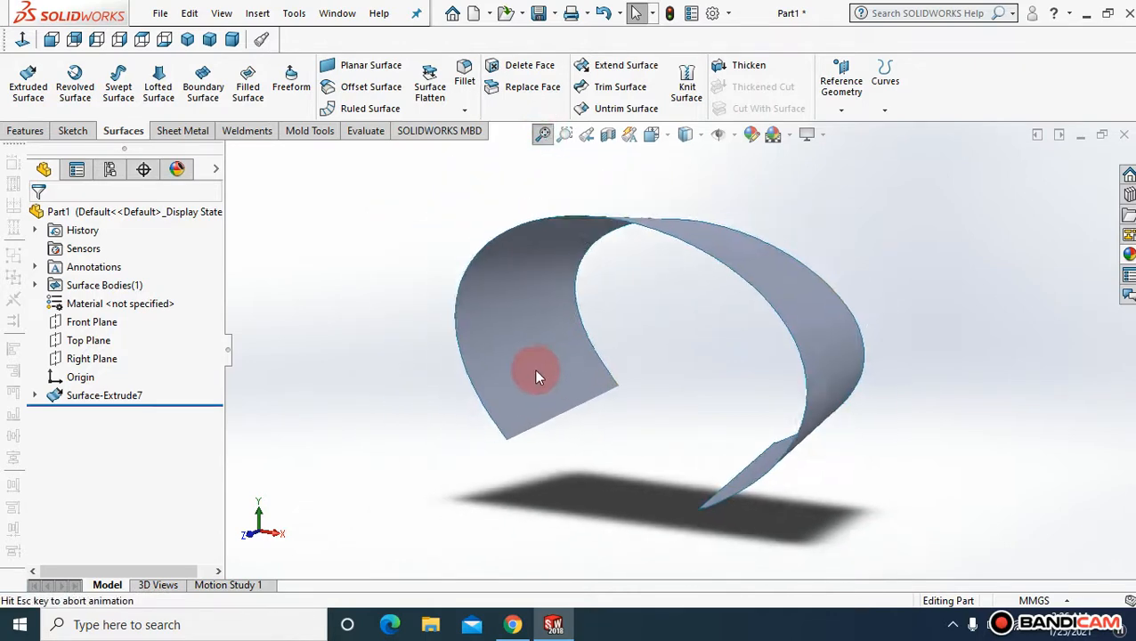
pyautogui.moveTo(415, 340); pyautogui.dragTo(639, 187, button='middle')
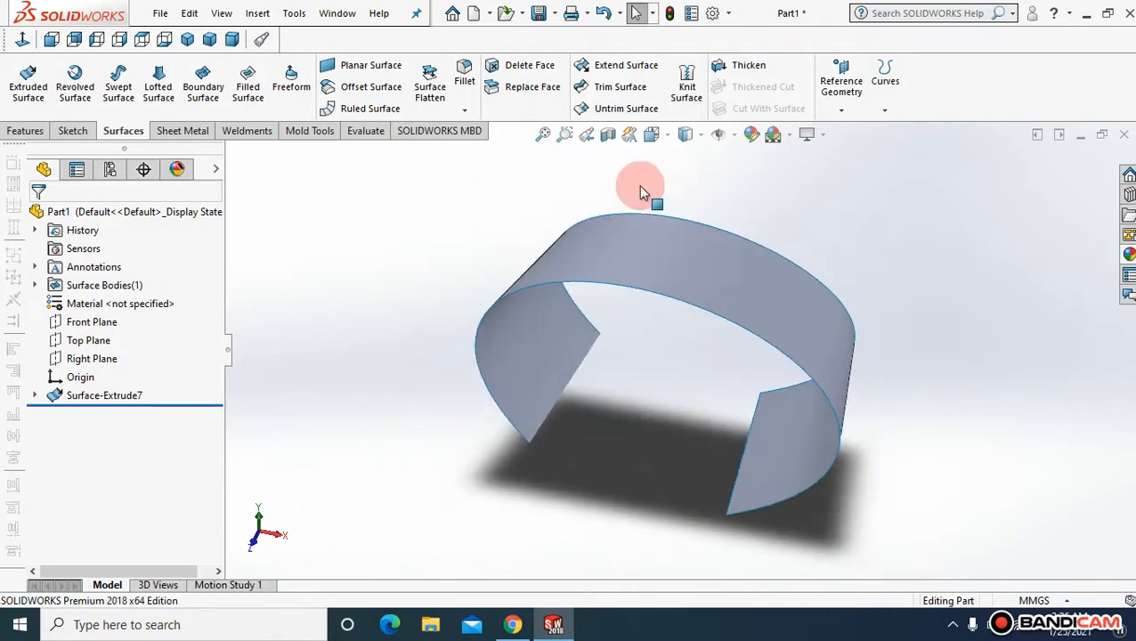
pyautogui.click(735, 142)
pyautogui.click(744, 158)
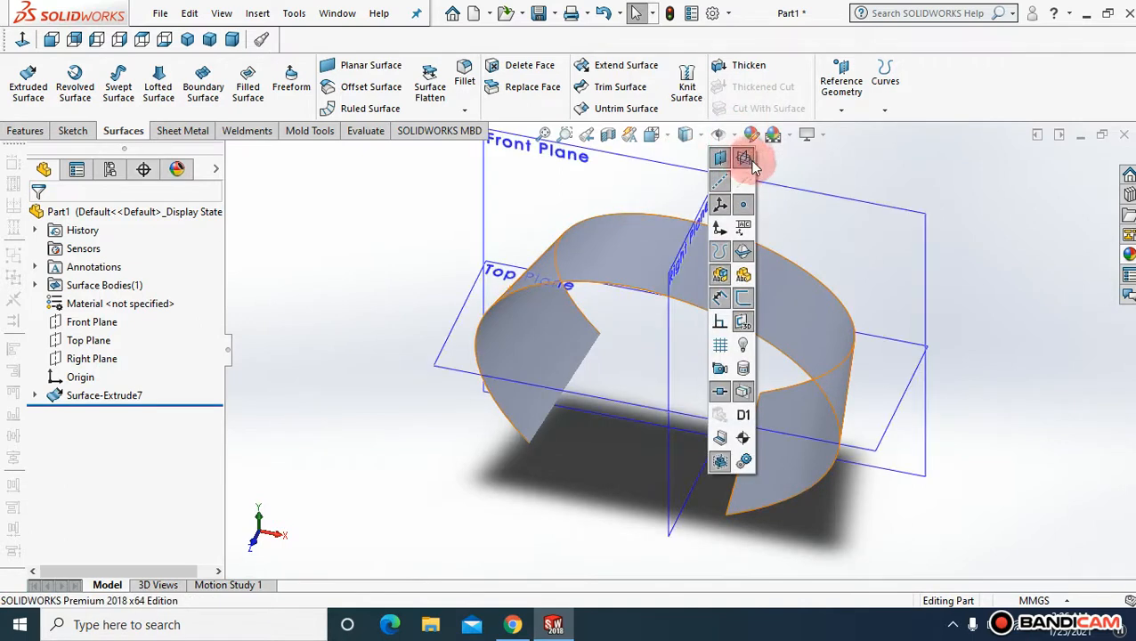
pyautogui.click(933, 184)
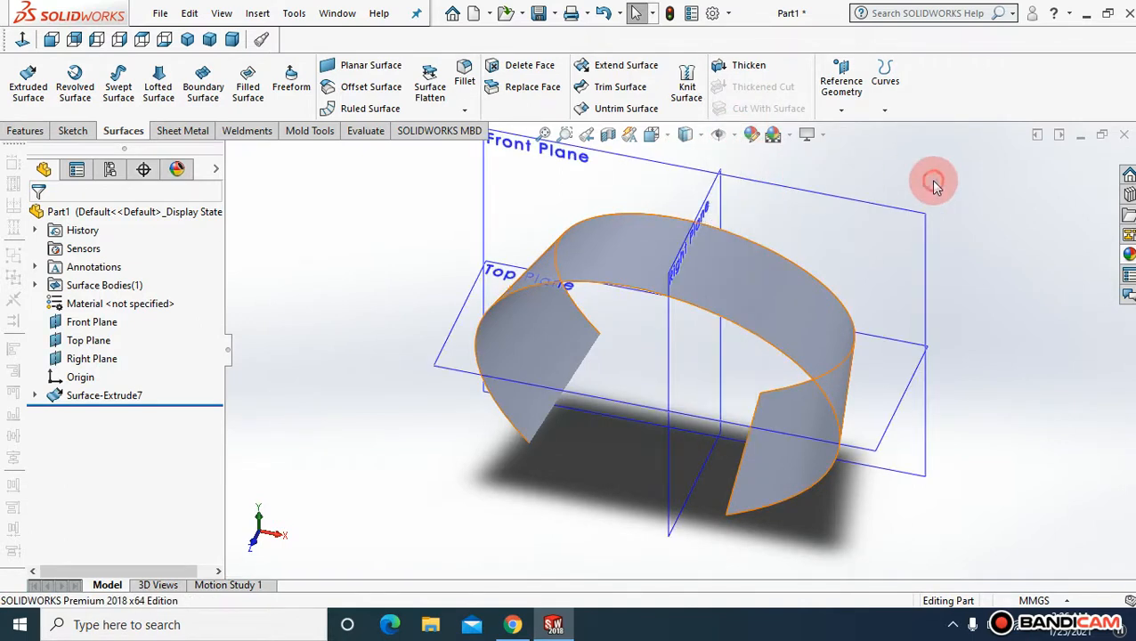
# - Create a reference plane offset 120 mm above the Top Plane
pyautogui.click(881, 450)
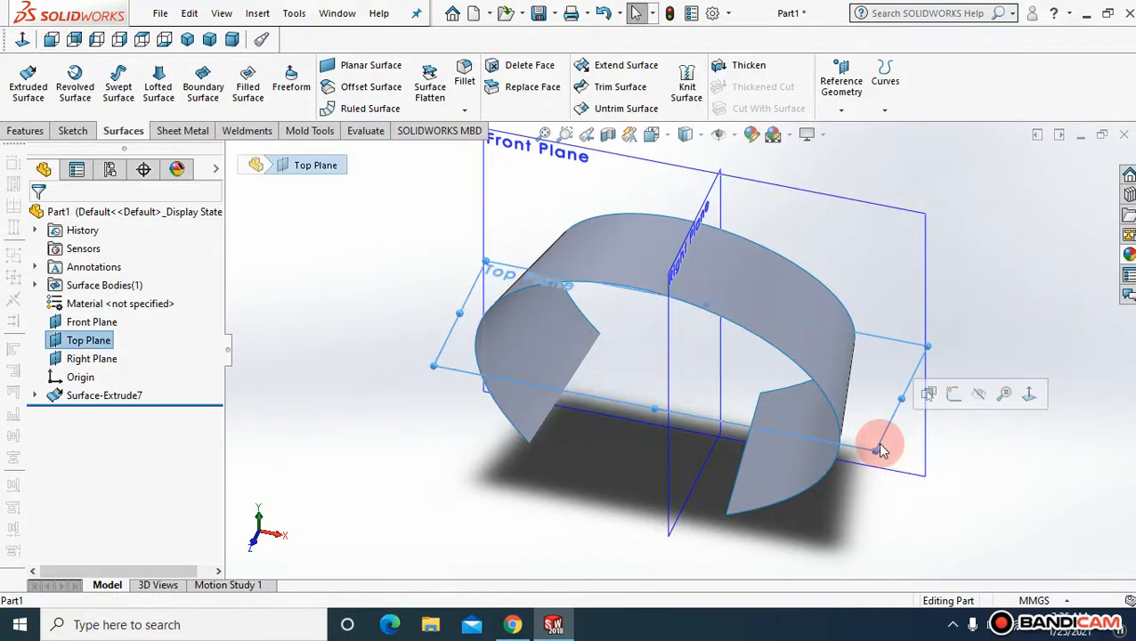
pyautogui.click(27, 130)
pyautogui.click(668, 109)
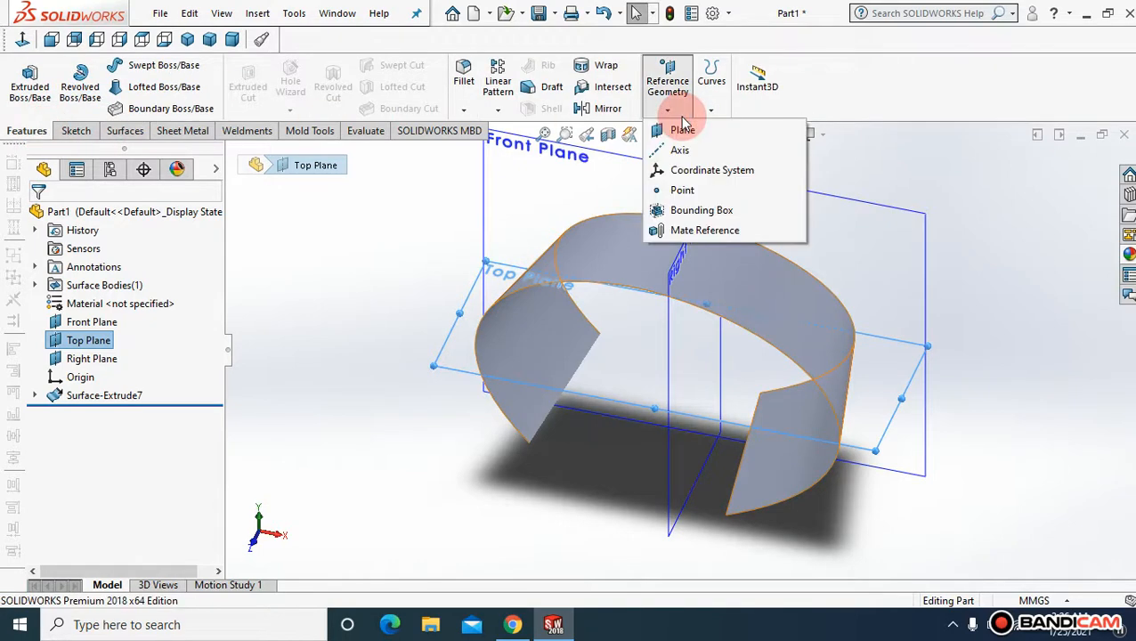
pyautogui.click(682, 130)
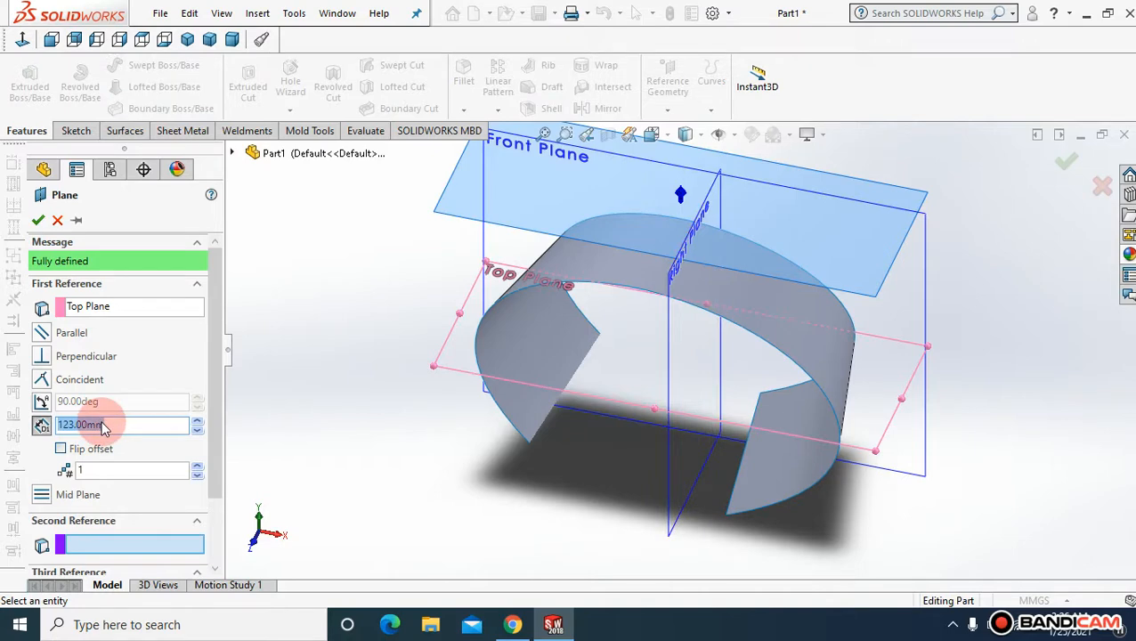
pyautogui.write('12')
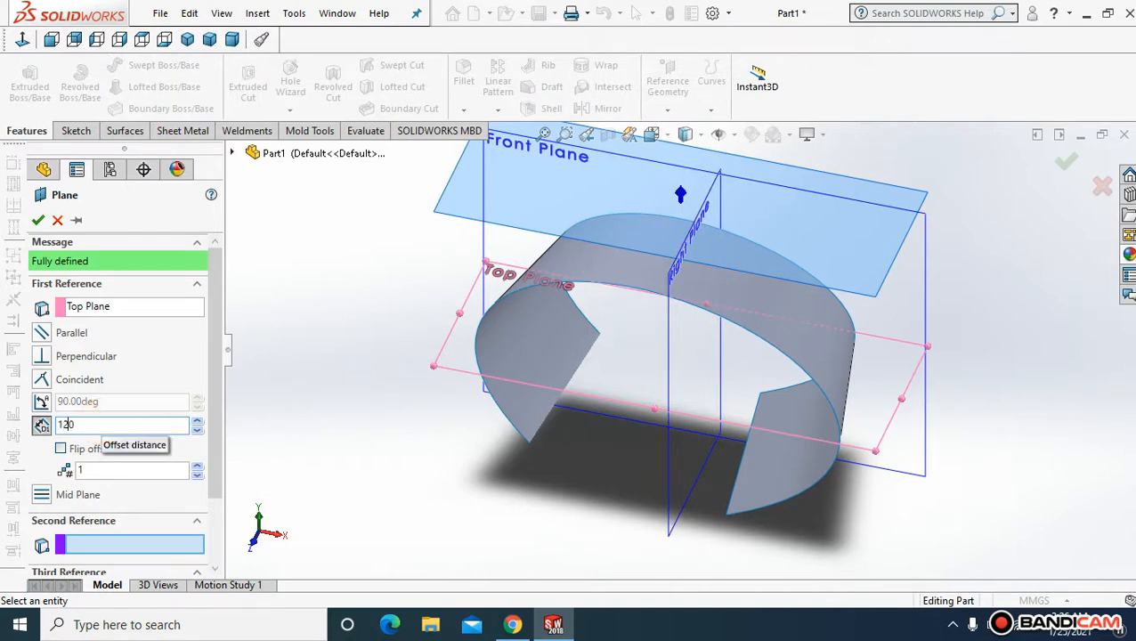
pyautogui.write('0')
pyautogui.press('Return')
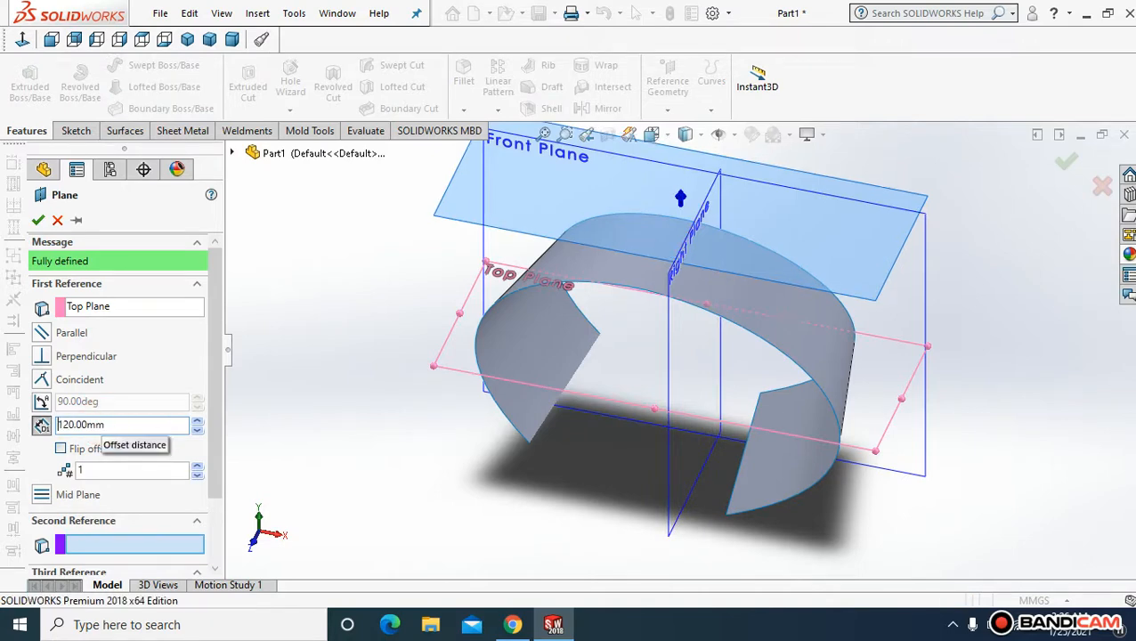
pyautogui.click(37, 220)
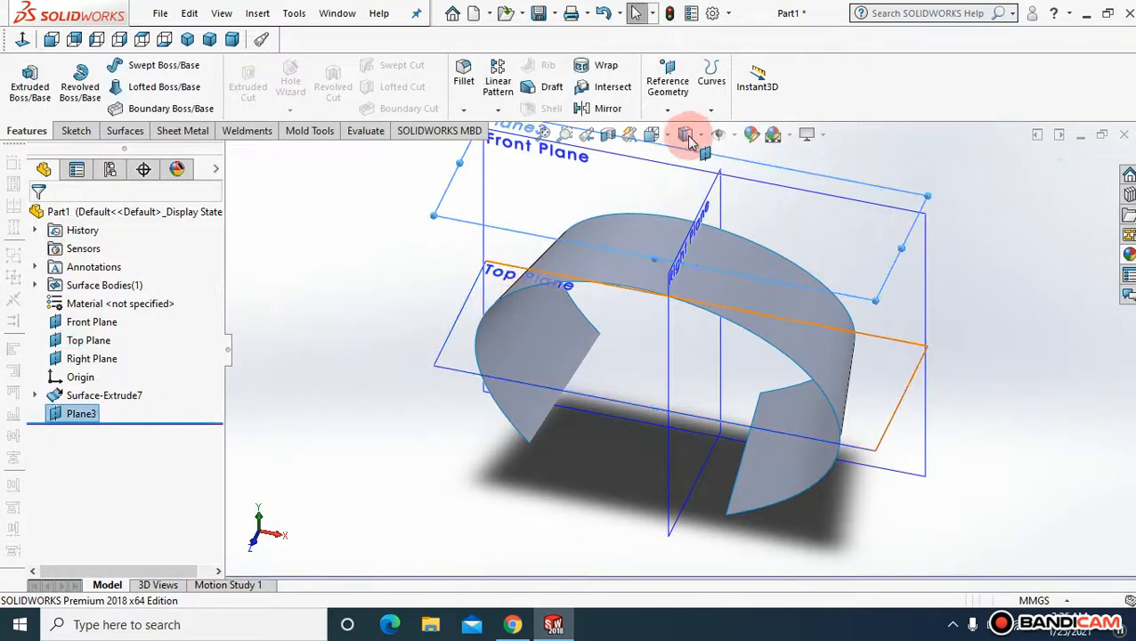
# - Hide the primary planes and open a sketch on the new offset plane, viewed normal to it
pyautogui.click(745, 158)
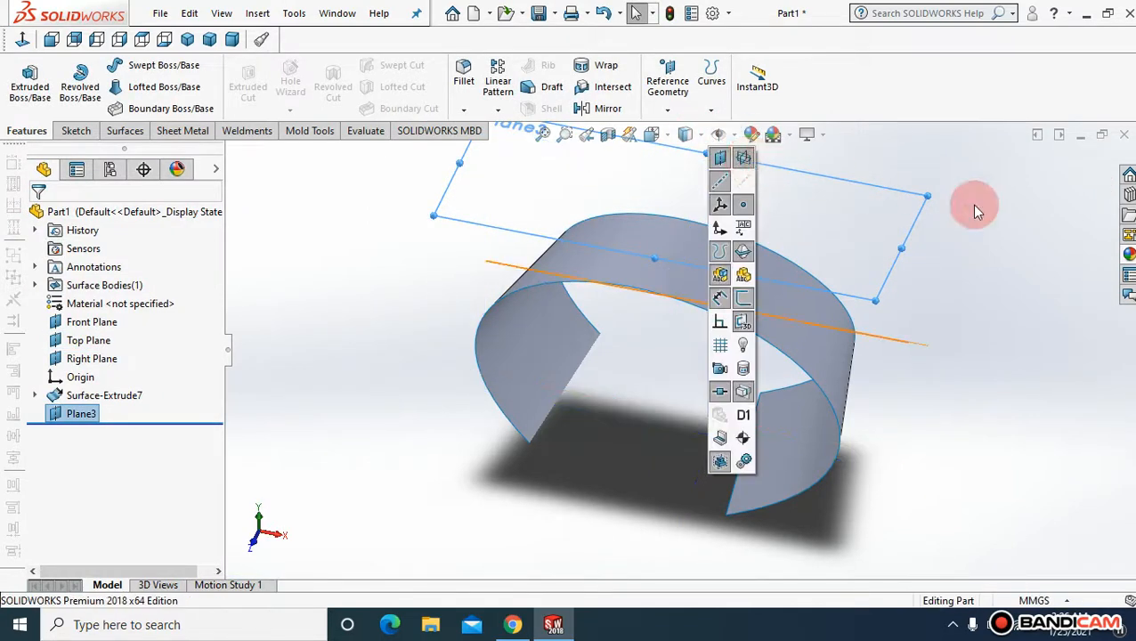
pyautogui.click(908, 196)
pyautogui.click(980, 142)
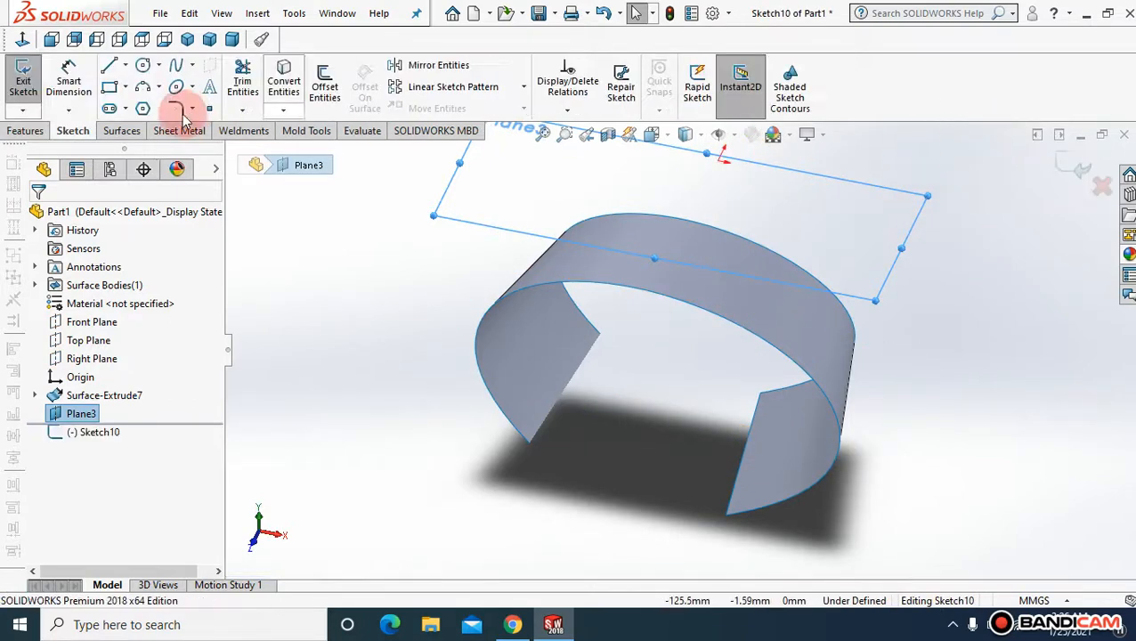
pyautogui.click(22, 40)
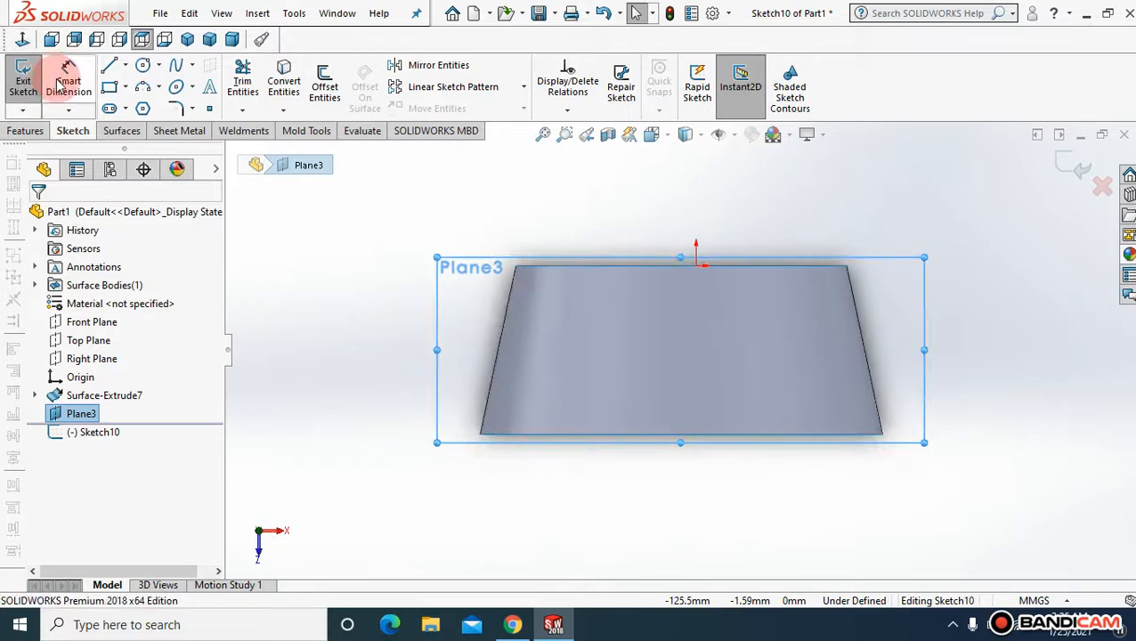
# - Sketch an ellipse with radii of about 45.5 and 27.7 mm over the middle of the surface and exit the sketch
pyautogui.click(192, 86)
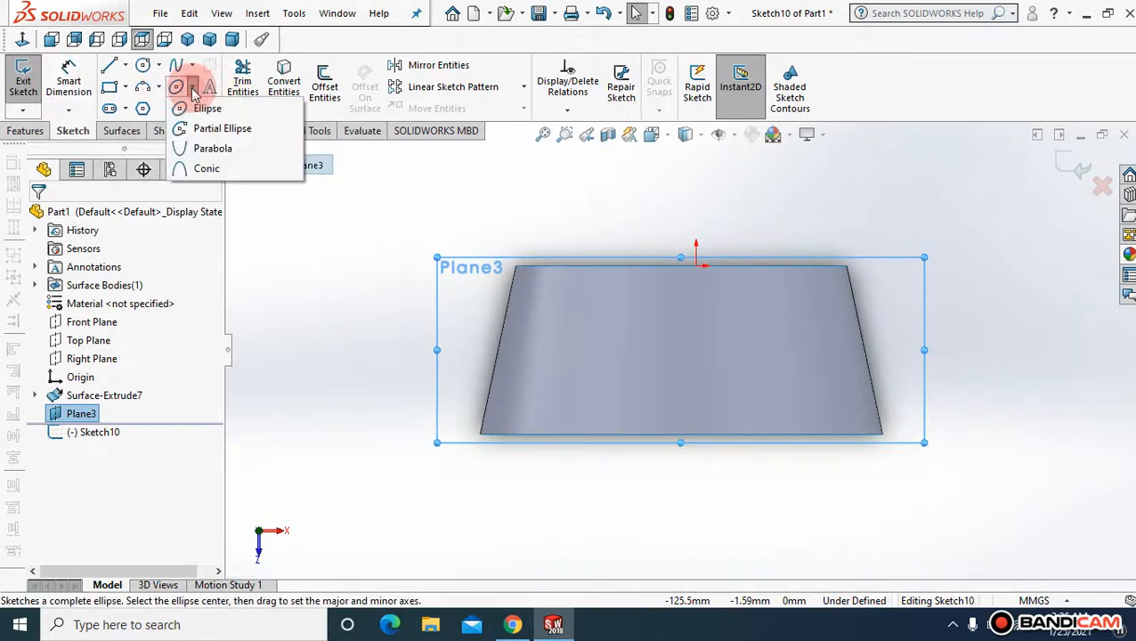
pyautogui.click(198, 108)
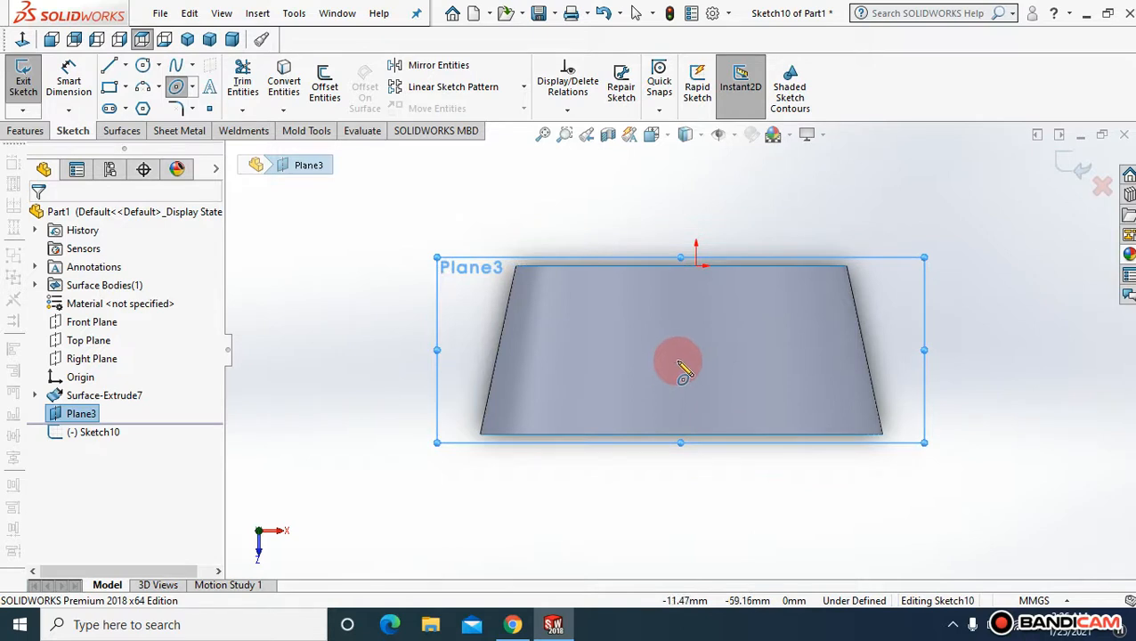
pyautogui.click(656, 353)
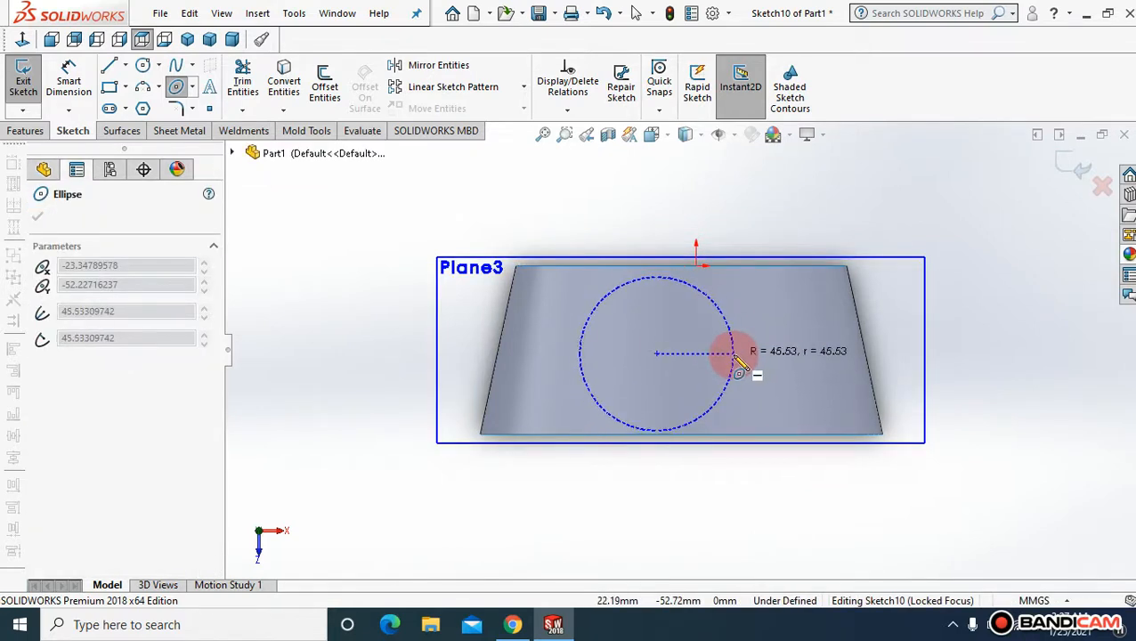
pyautogui.click(734, 356)
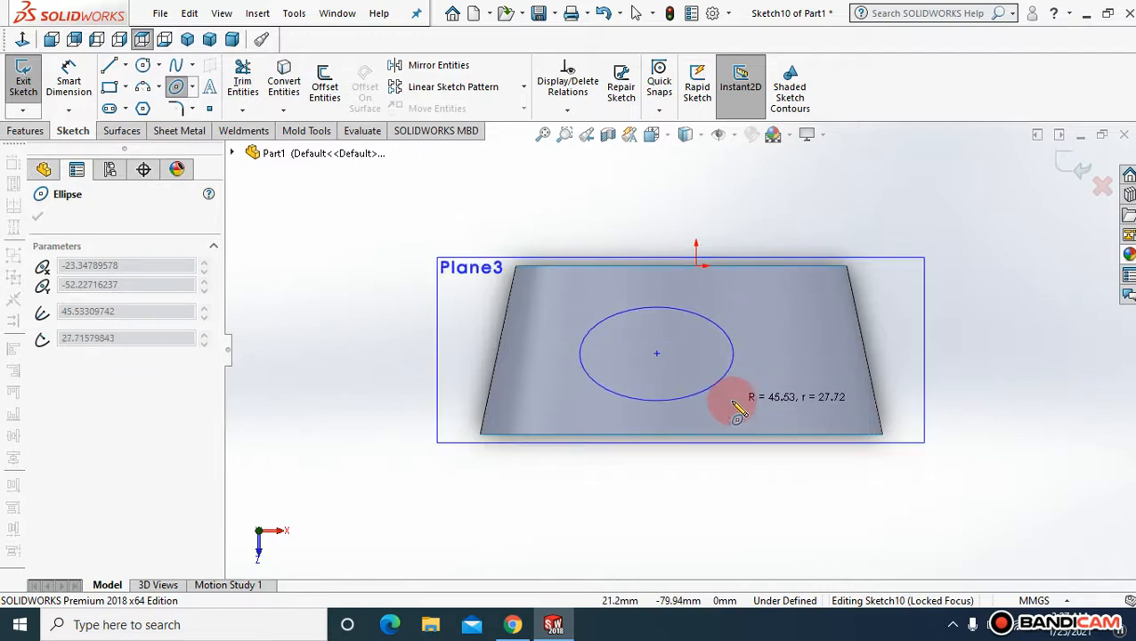
pyautogui.click(738, 408)
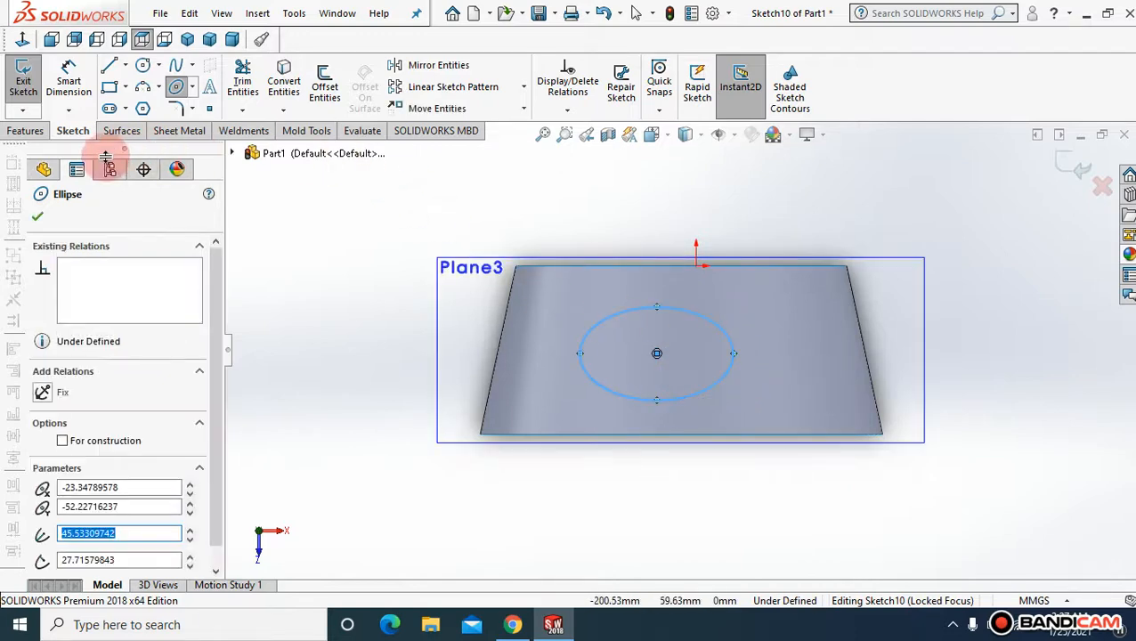
pyautogui.click(40, 221)
pyautogui.click(1073, 164)
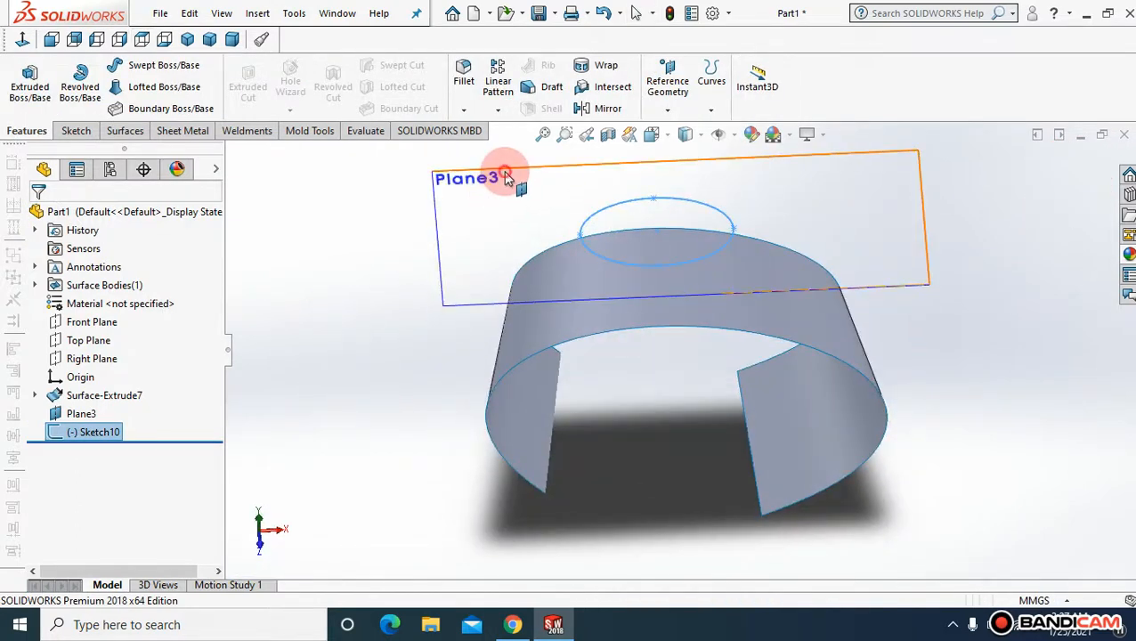
# - Hide the offset plane above the surface and fit the model in the view
pyautogui.click(512, 178)
pyautogui.click(608, 127)
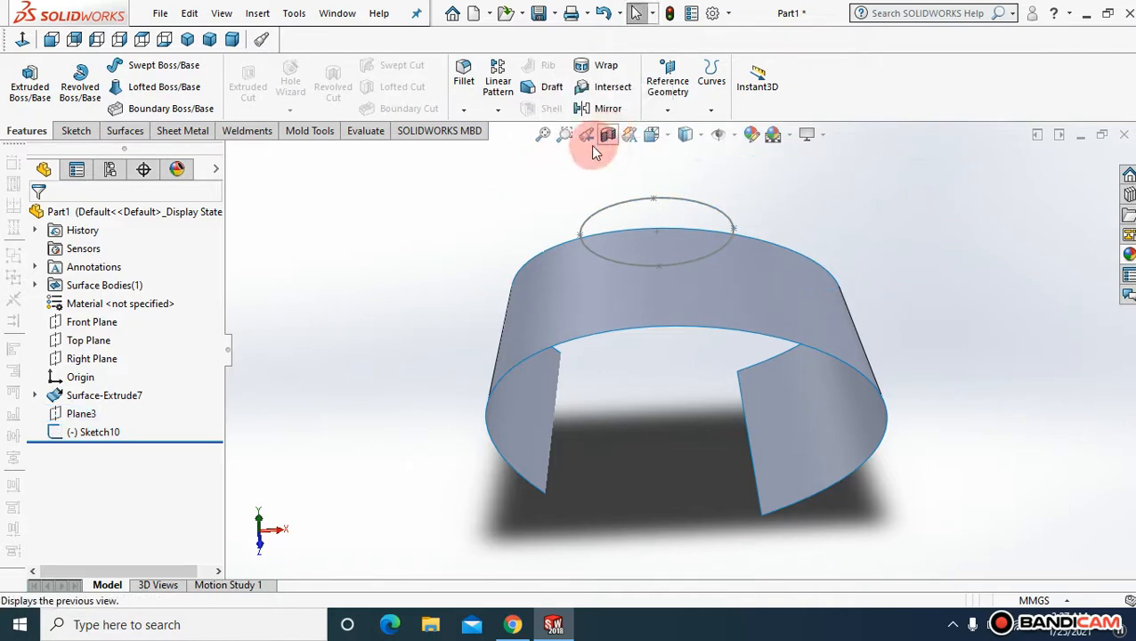
pyautogui.click(544, 140)
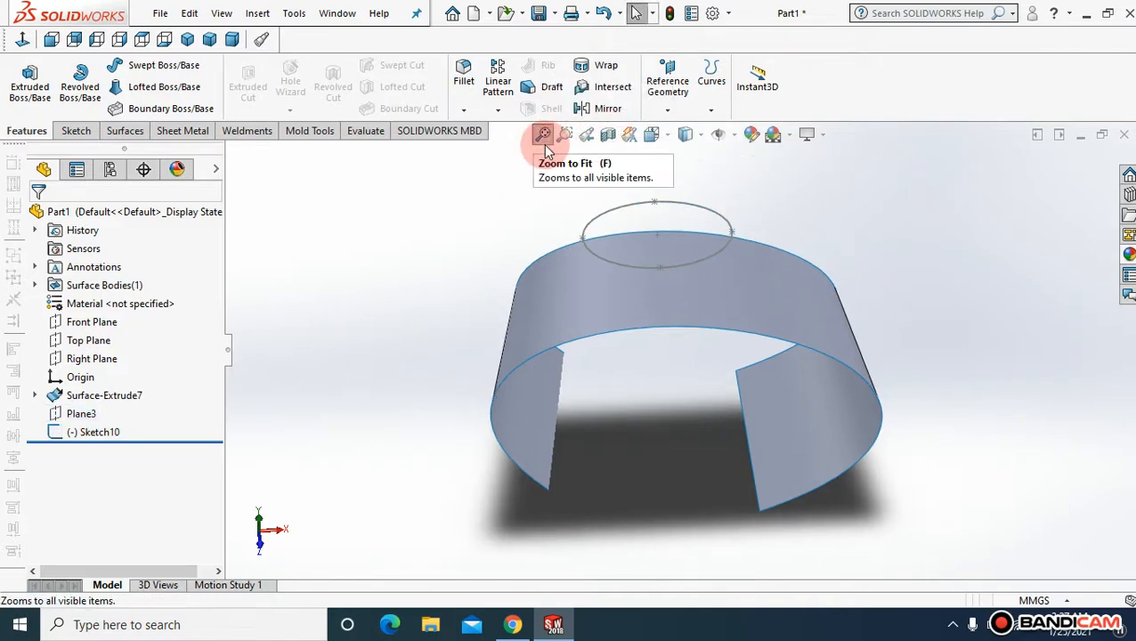
# - Trim the extruded surface with the ellipse sketch as a standard trim, keeping the portion outside the ellipse
pyautogui.click(124, 134)
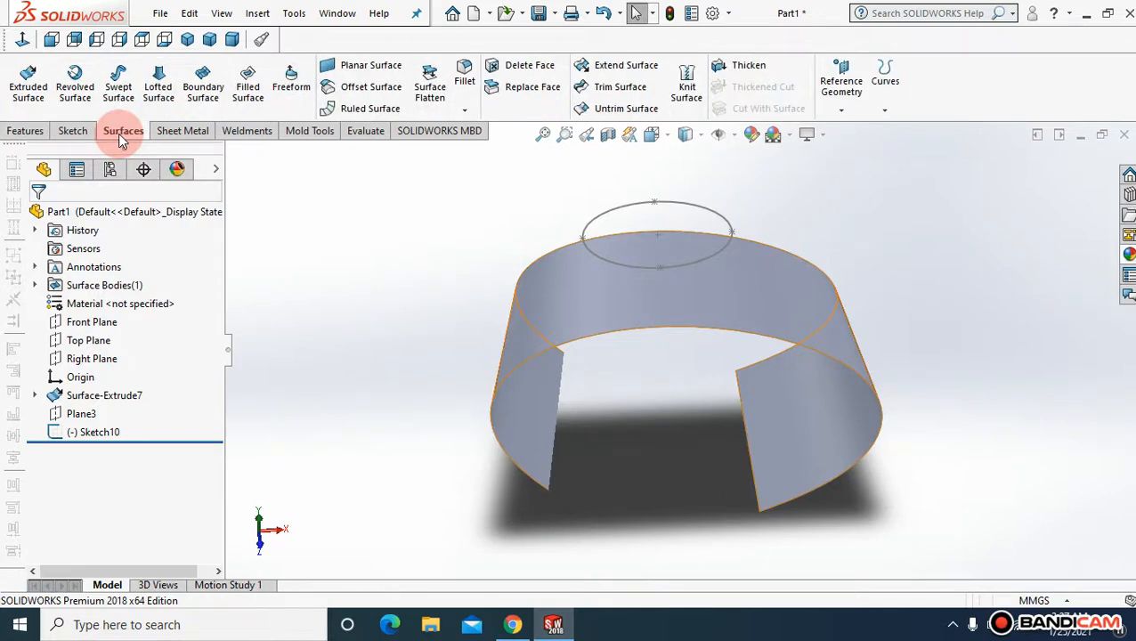
pyautogui.click(619, 94)
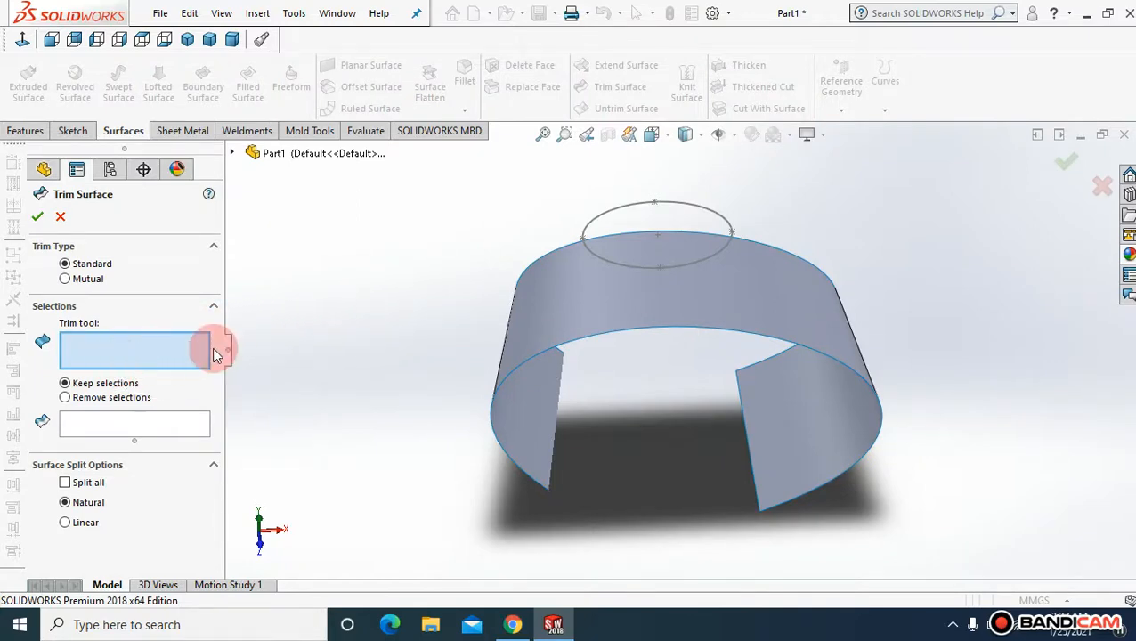
pyautogui.click(637, 210)
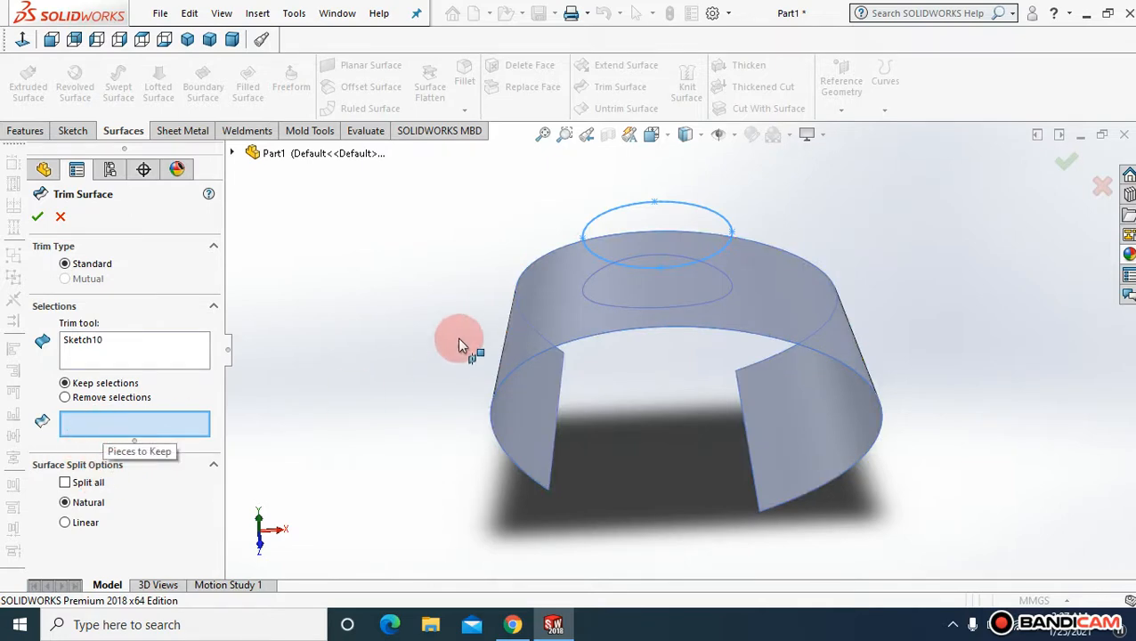
pyautogui.click(561, 324)
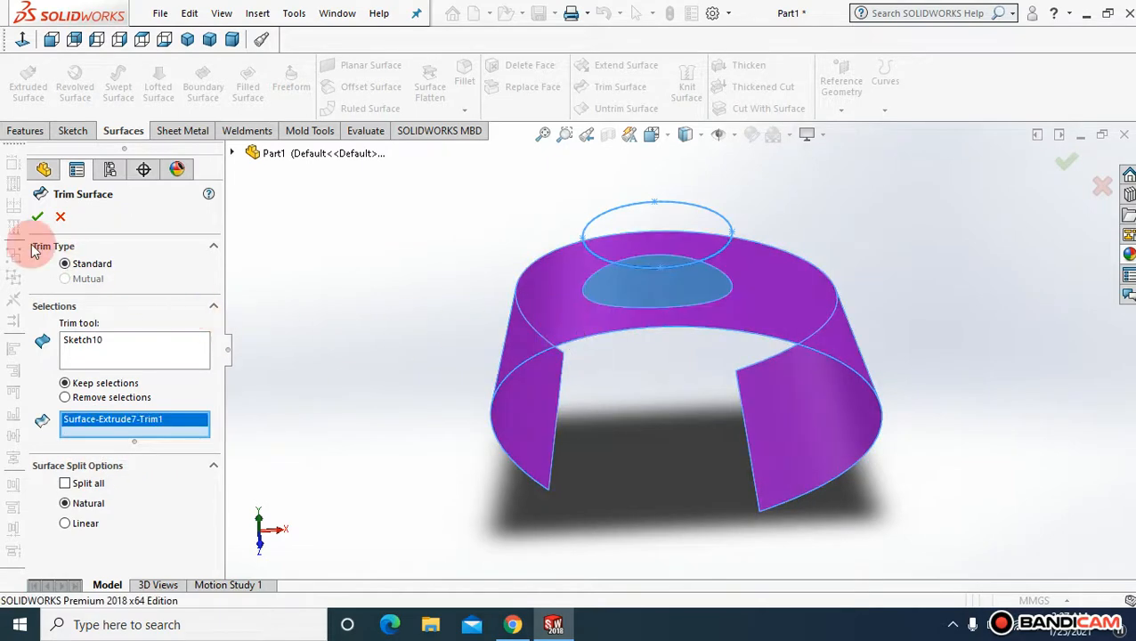
pyautogui.moveTo(339, 318); pyautogui.dragTo(362, 344, button='middle')
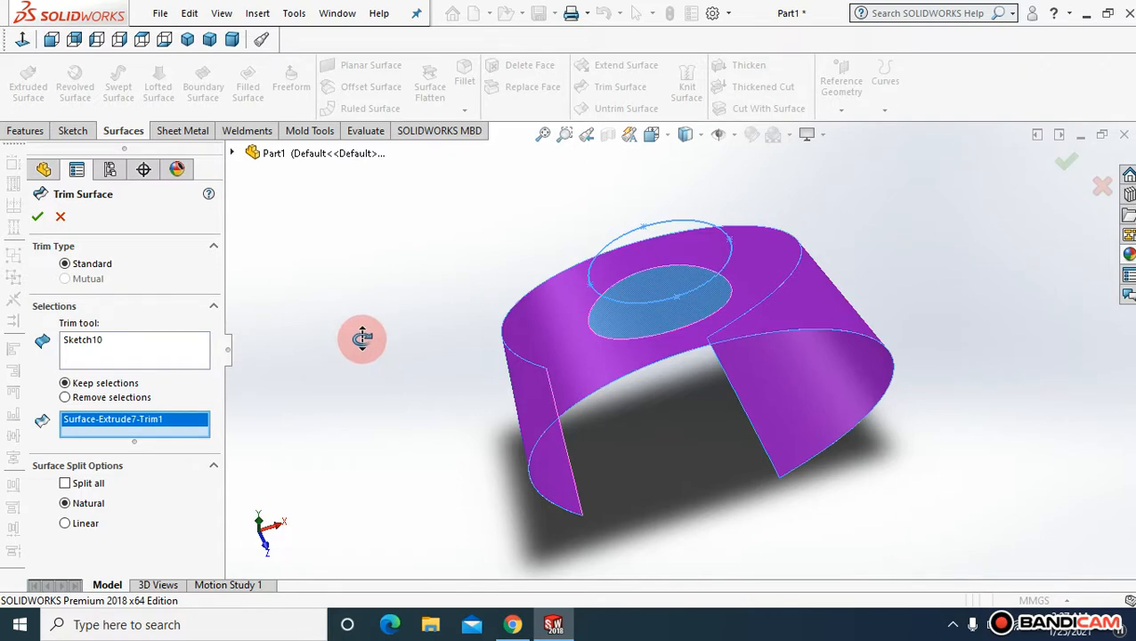
pyautogui.moveTo(362, 339); pyautogui.dragTo(362, 365, button='middle')
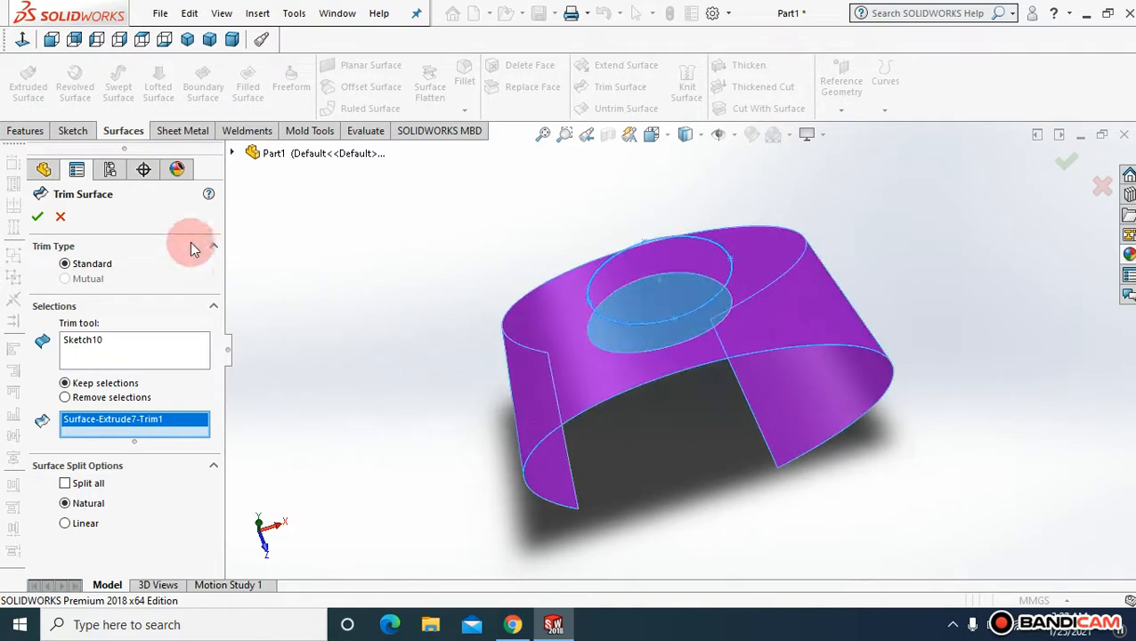
pyautogui.click(39, 218)
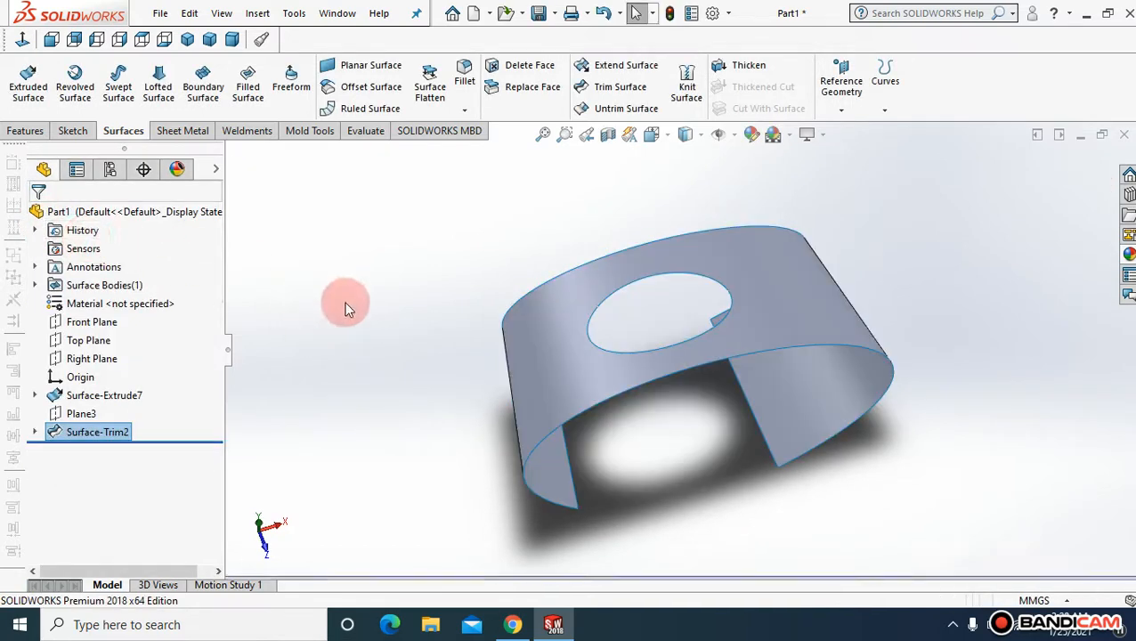
pyautogui.moveTo(392, 310); pyautogui.dragTo(411, 228, button='middle')
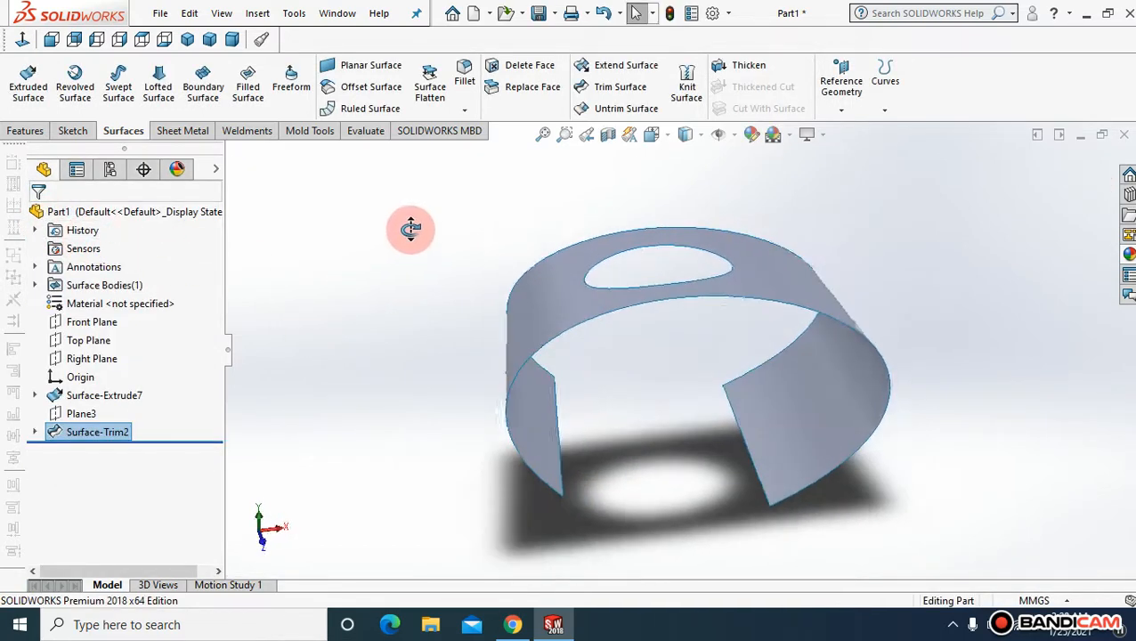
pyautogui.click(543, 134)
pyautogui.moveTo(450, 270)
pyautogui.mouseDown(button='middle')
pyautogui.moveTo(456, 306)
pyautogui.moveTo(421, 390)
pyautogui.moveTo(426, 314)
pyautogui.moveTo(441, 288)
pyautogui.moveTo(464, 297)
pyautogui.moveTo(456, 330)
pyautogui.moveTo(443, 330)
pyautogui.moveTo(479, 322)
pyautogui.moveTo(451, 323)
pyautogui.moveTo(484, 289)
pyautogui.moveTo(517, 287)
pyautogui.moveTo(460, 295)
pyautogui.moveTo(502, 202)
pyautogui.mouseUp(button='middle')
pyautogui.click(543, 136)
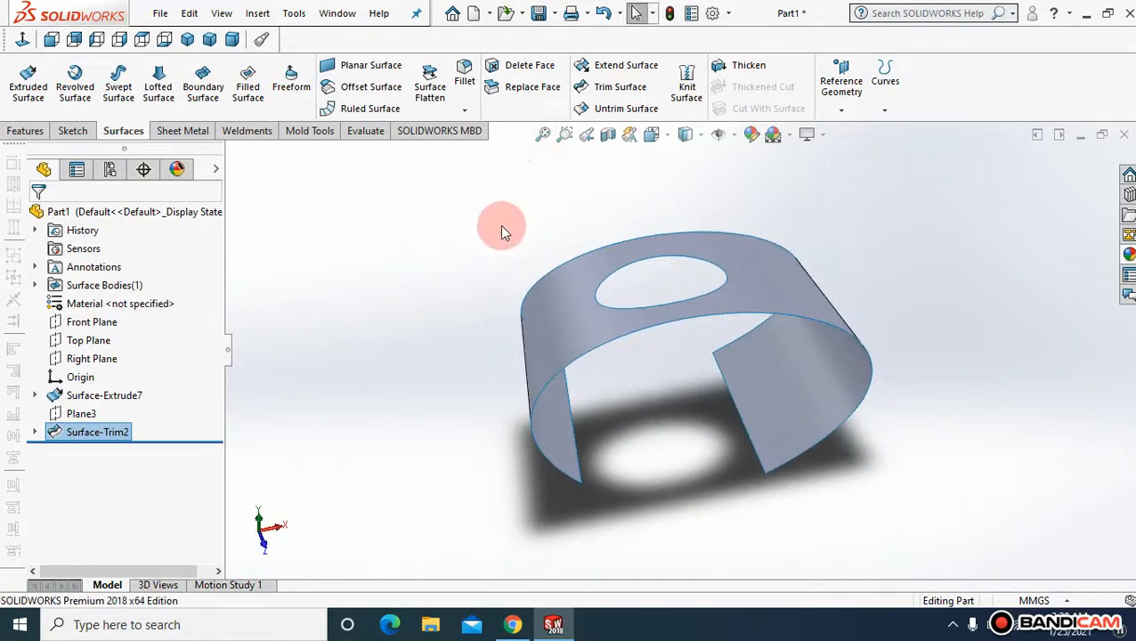
pyautogui.moveTo(497, 294); pyautogui.dragTo(575, 339, button='middle')
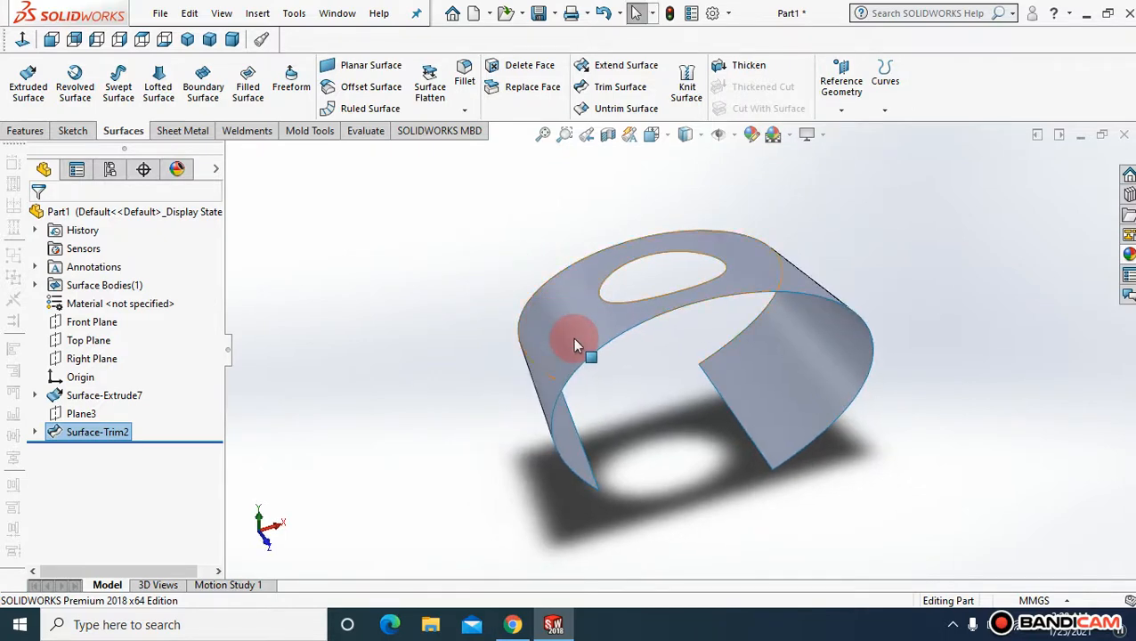
# - Apply the metallic gold car paint appearance to the trimmed surface body
pyautogui.click(574, 346)
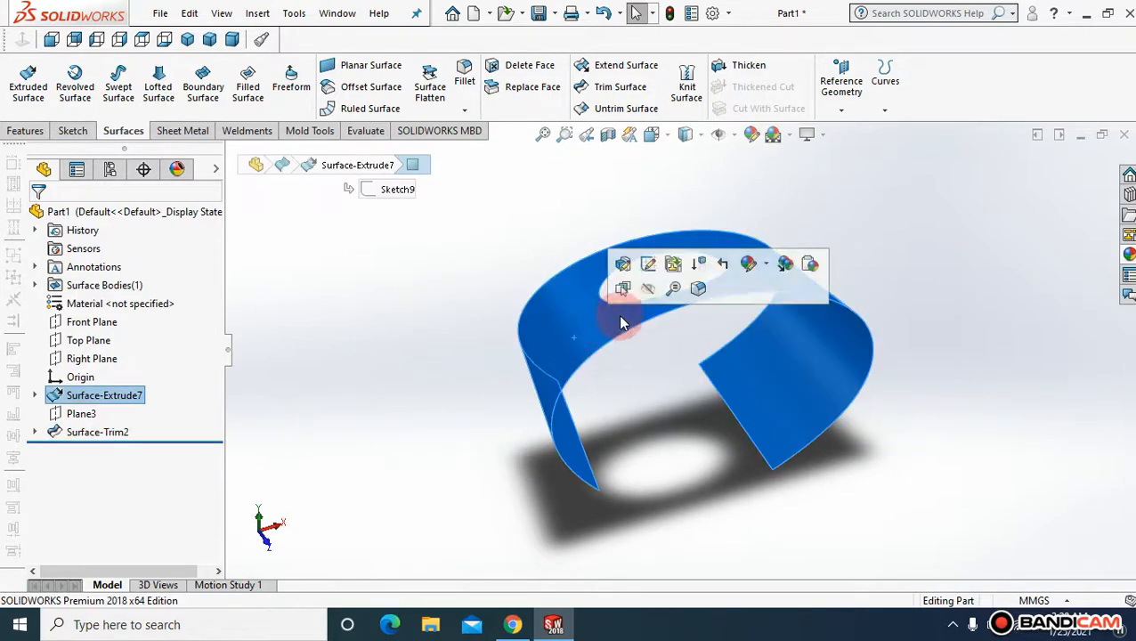
pyautogui.click(768, 269)
pyautogui.click(763, 343)
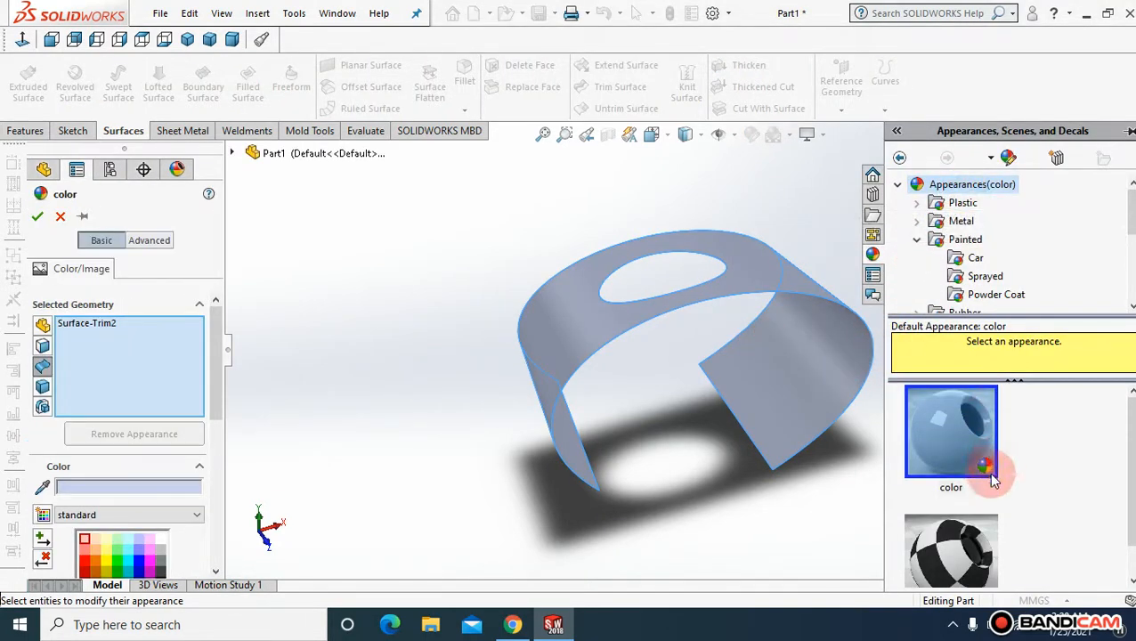
pyautogui.scroll(-1, 993, 469)
pyautogui.click(978, 258)
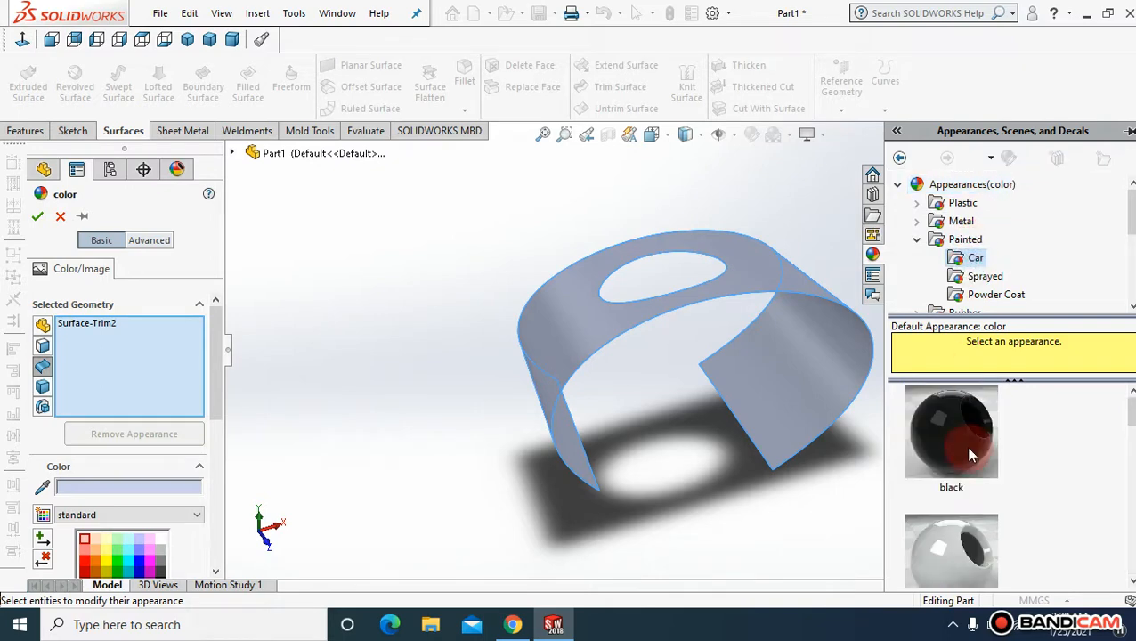
pyautogui.scroll(-2, 965, 445)
pyautogui.click(961, 554)
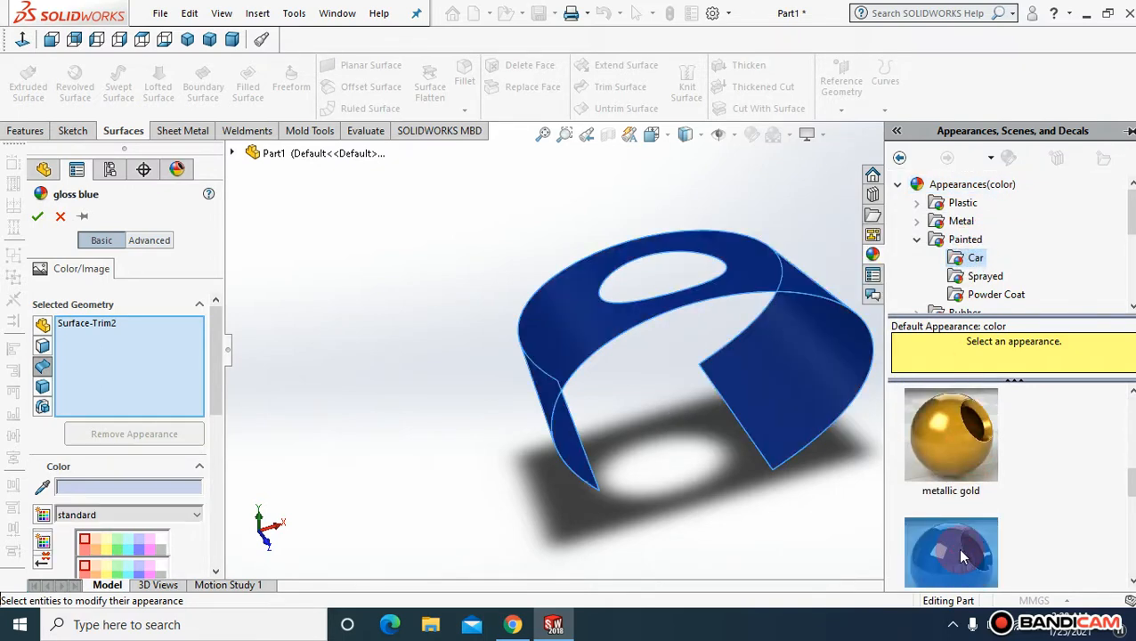
pyautogui.click(957, 432)
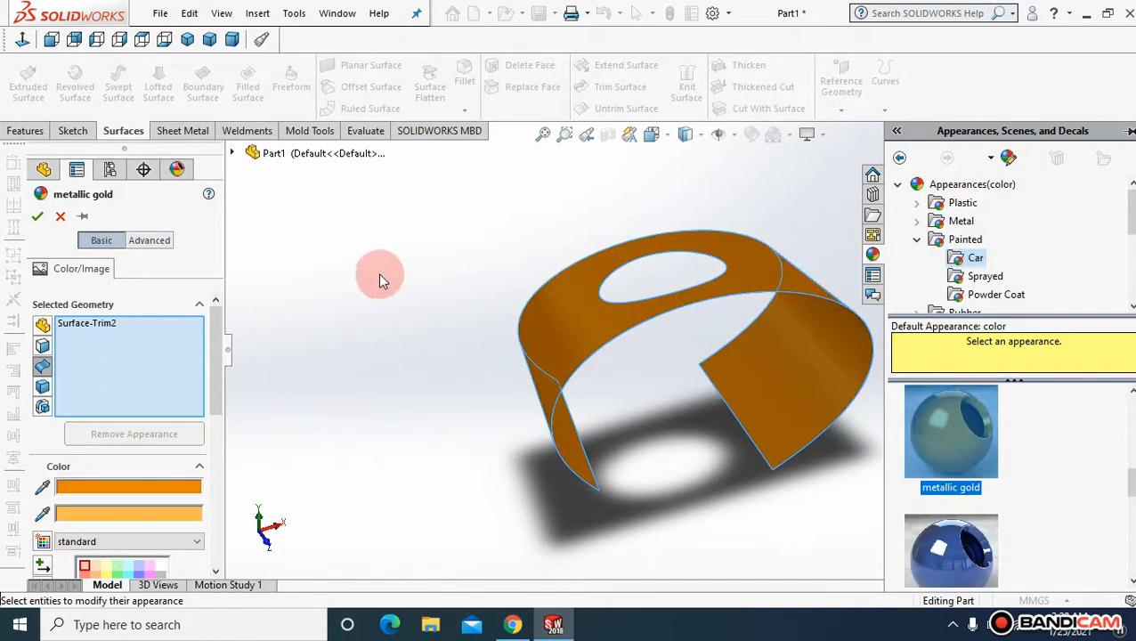
pyautogui.click(38, 216)
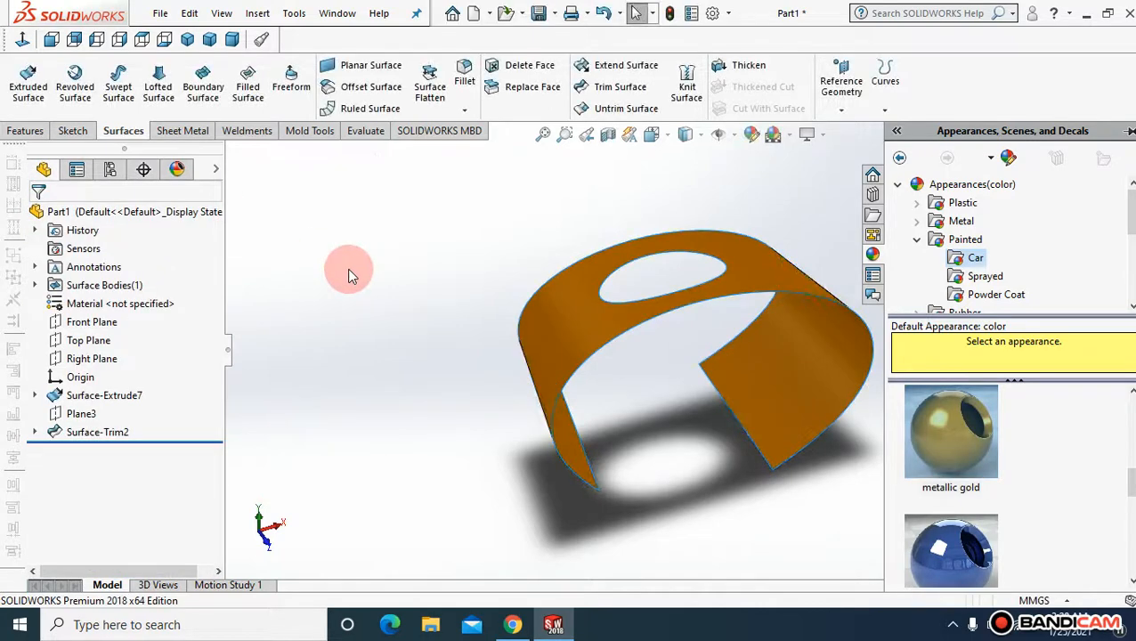